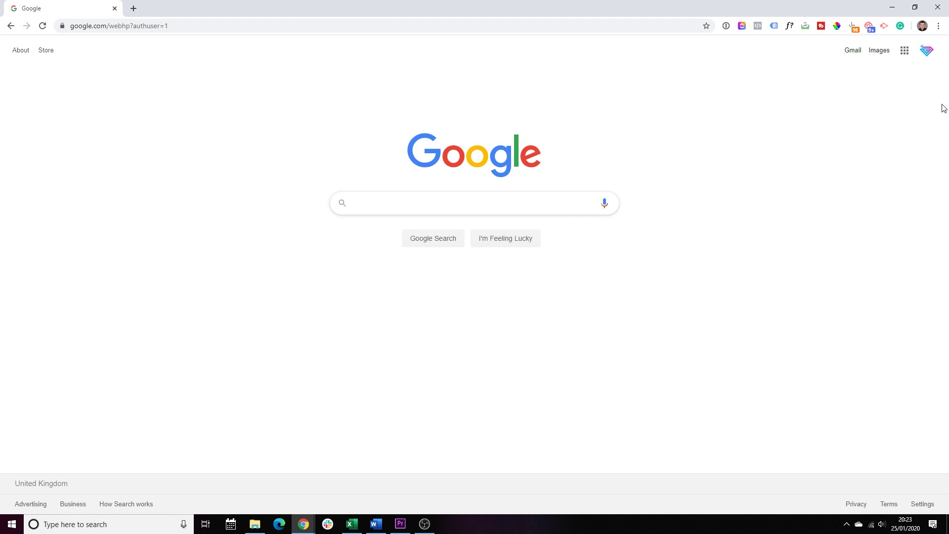
# - Load google.com/business from Chrome's address bar
pyautogui.click(99, 26)
pyautogui.press('BackSpace')
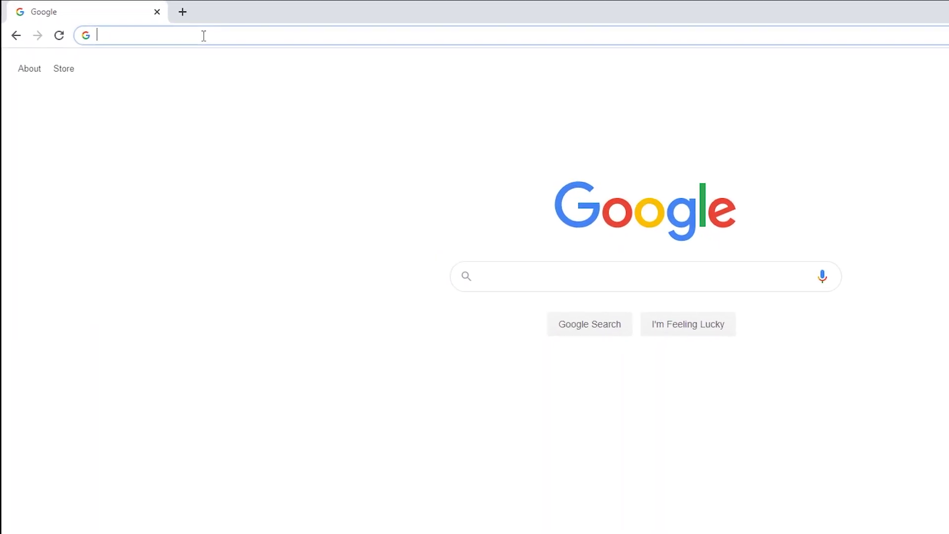
pyautogui.write('google')
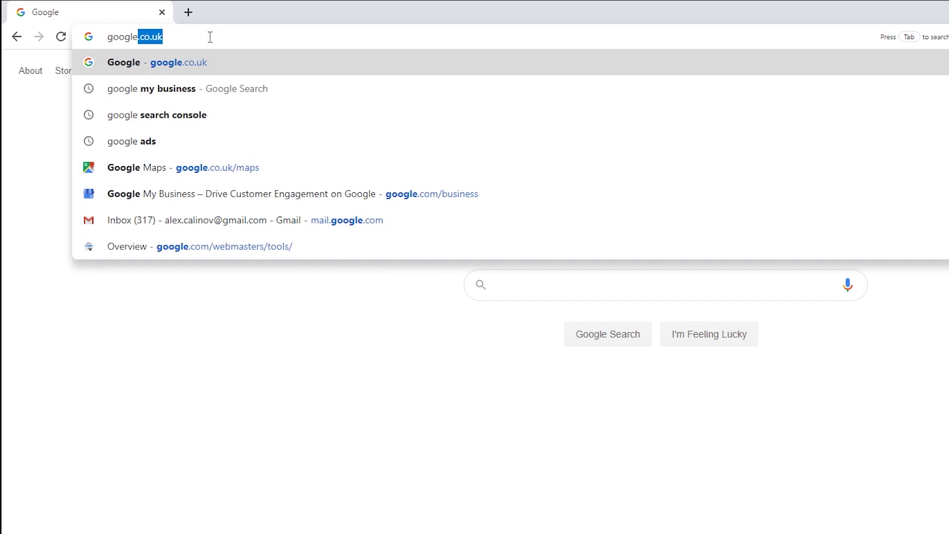
pyautogui.write('.com/')
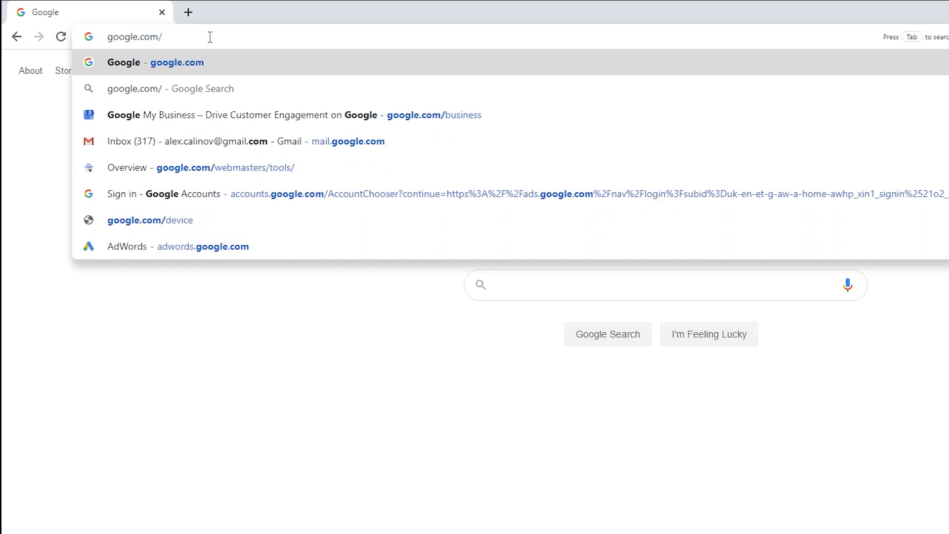
pyautogui.write('business')
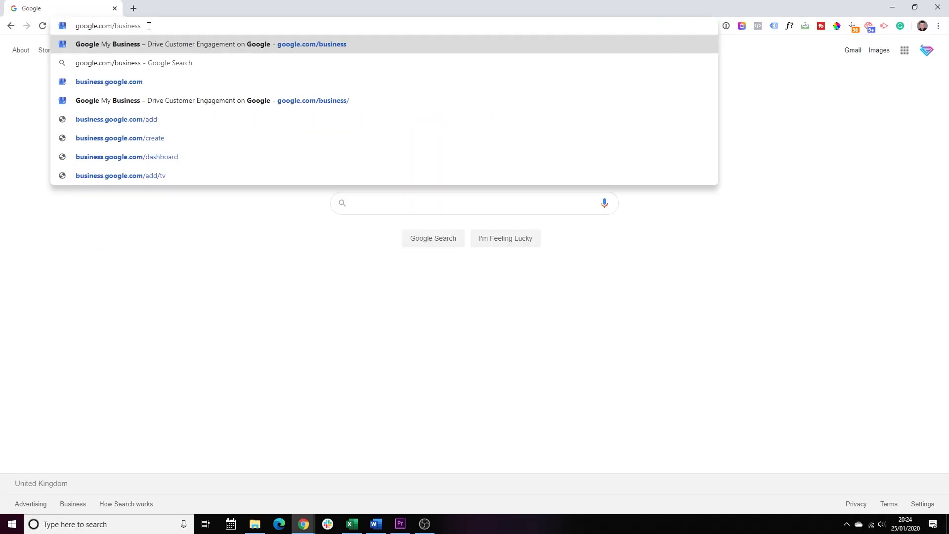
pyautogui.press('Return')
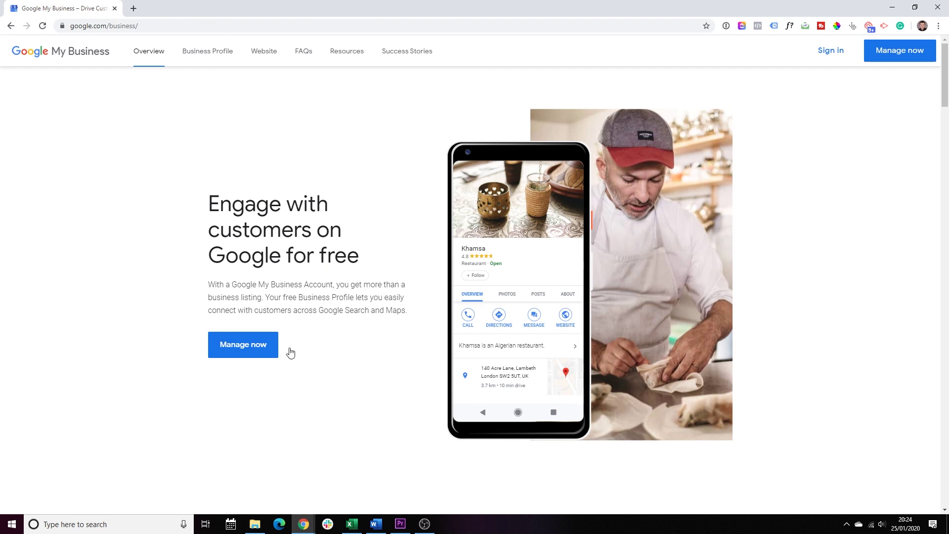
# - Start a new business listing named 'Brilliant Marketing' from Manage now
pyautogui.click(246, 345)
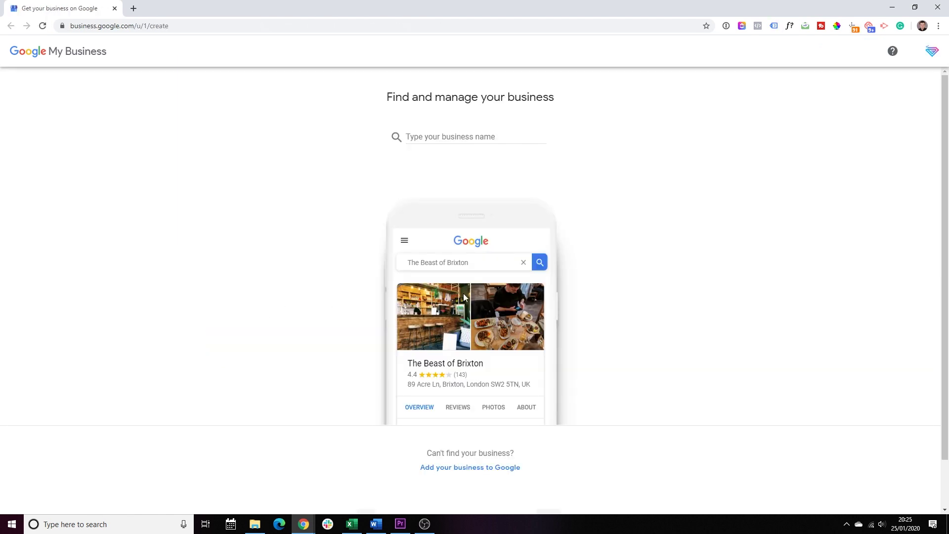
pyautogui.click(436, 138)
pyautogui.write('Brilliant')
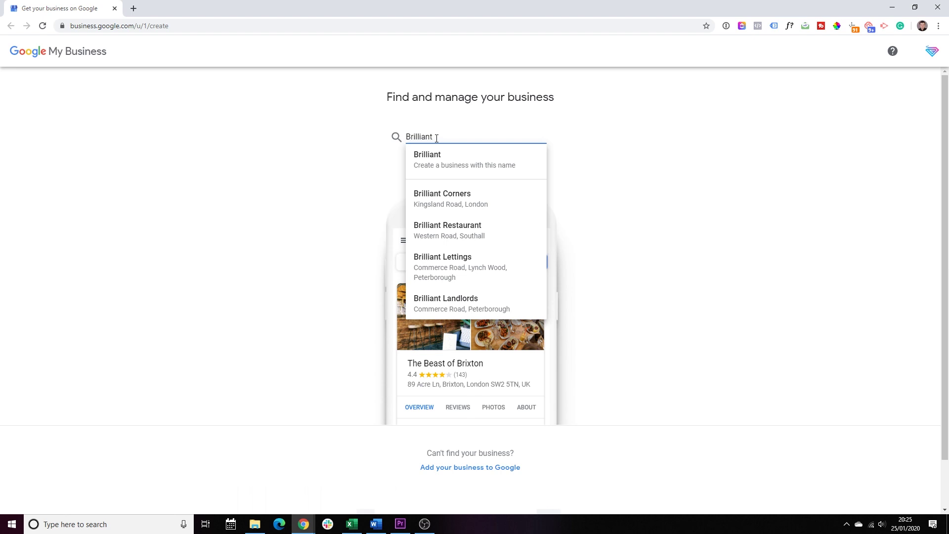
pyautogui.write(' Websites')
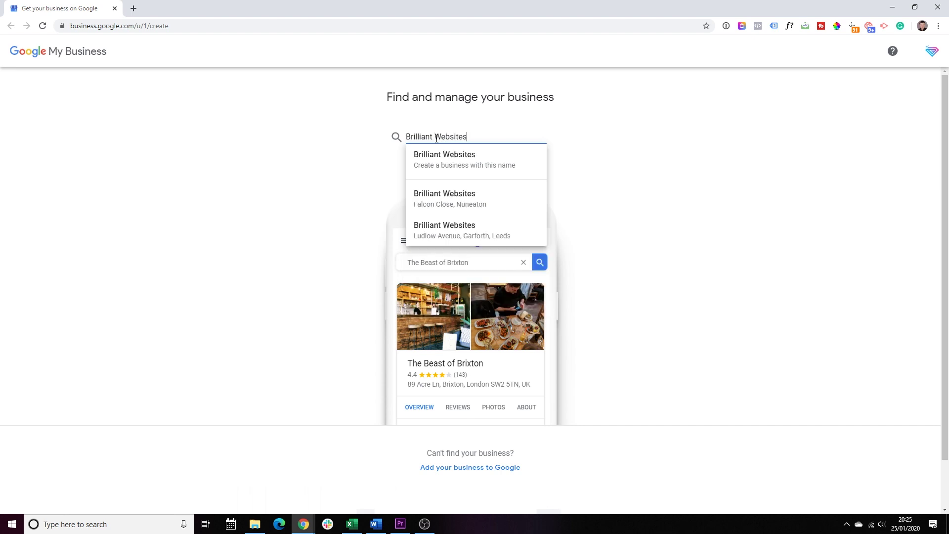
pyautogui.hotkey('shift', 'Left')
pyautogui.hotkey('shift', 'Left')
pyautogui.hotkey('shift', 'Left')
pyautogui.hotkey('shift', 'Left')
pyautogui.hotkey('shift', 'Left')
pyautogui.hotkey('shift', 'Left')
pyautogui.hotkey('shift', 'Left')
pyautogui.hotkey('shift', 'Left')
pyautogui.write('Marketing')
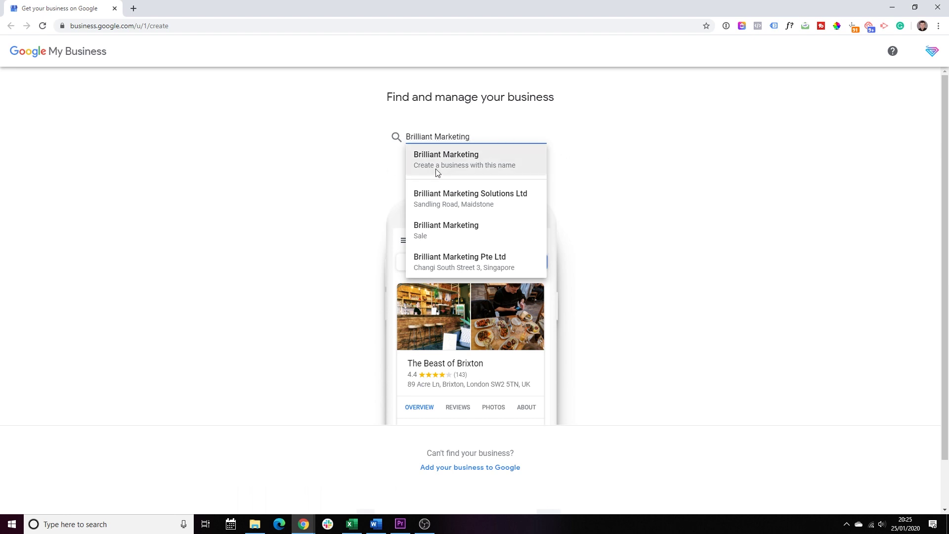
pyautogui.click(459, 167)
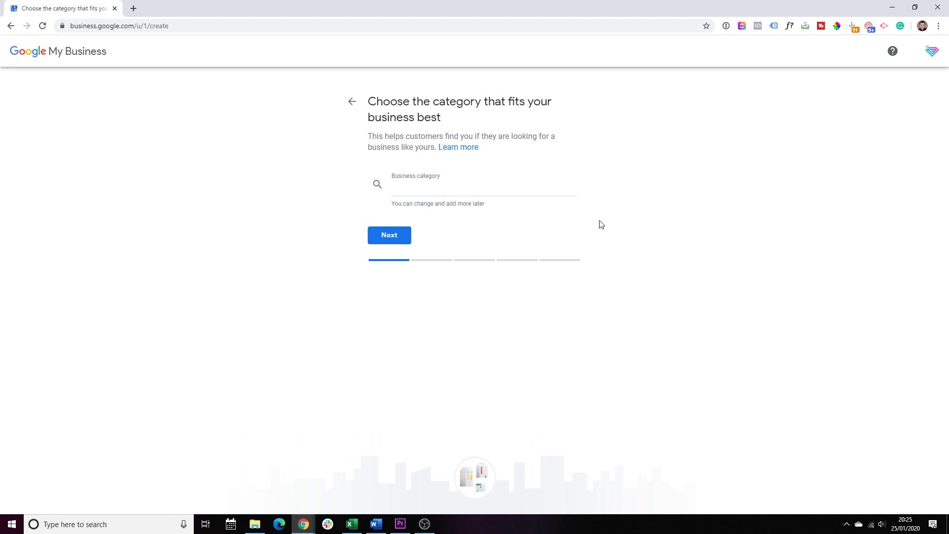
# - Pick Website designer as the business category from the 'Web' suggestions and continue
pyautogui.click(417, 190)
pyautogui.write('Accou')
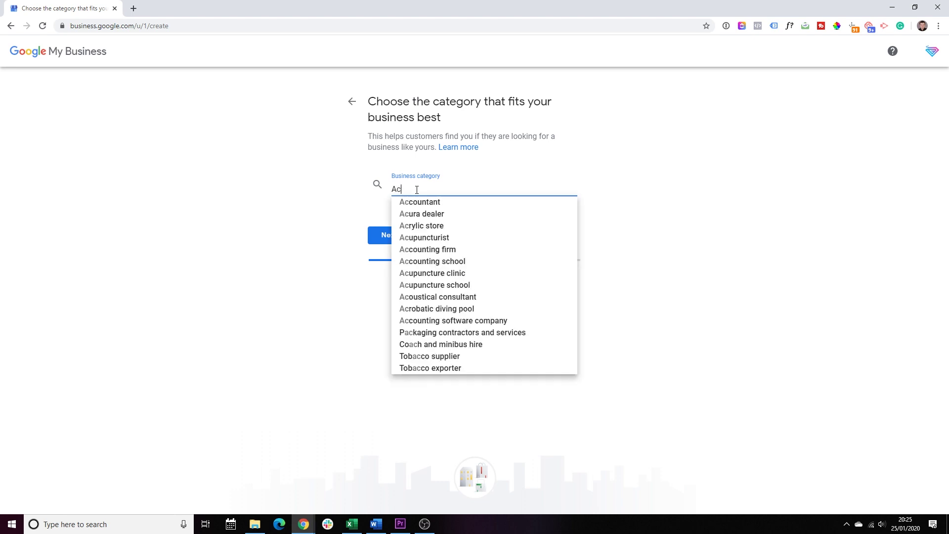
pyautogui.moveTo(417, 190); pyautogui.dragTo(387, 190)
pyautogui.write('Fiann')
pyautogui.press('BackSpace')
pyautogui.press('BackSpace')
pyautogui.press('BackSpace')
pyautogui.write('nac')
pyautogui.doubleClick(426, 187)
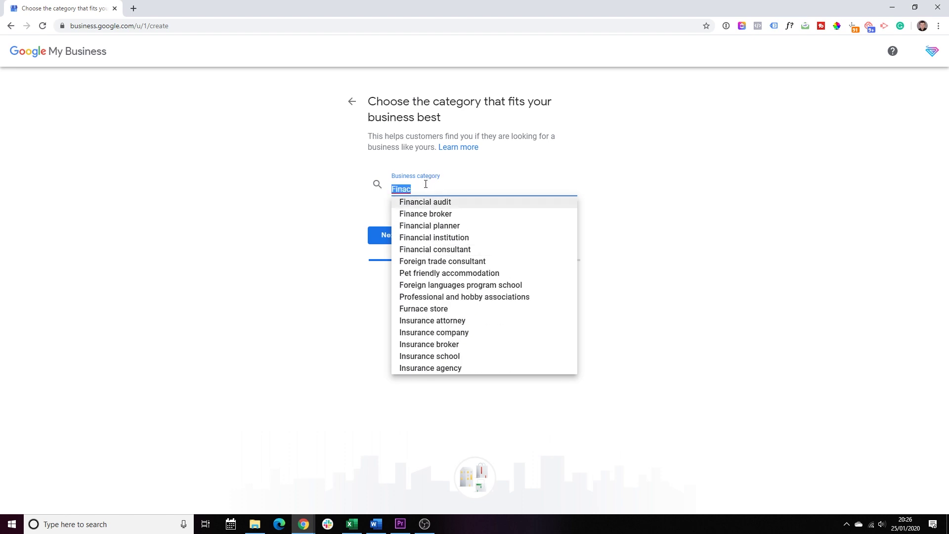
pyautogui.write('Web')
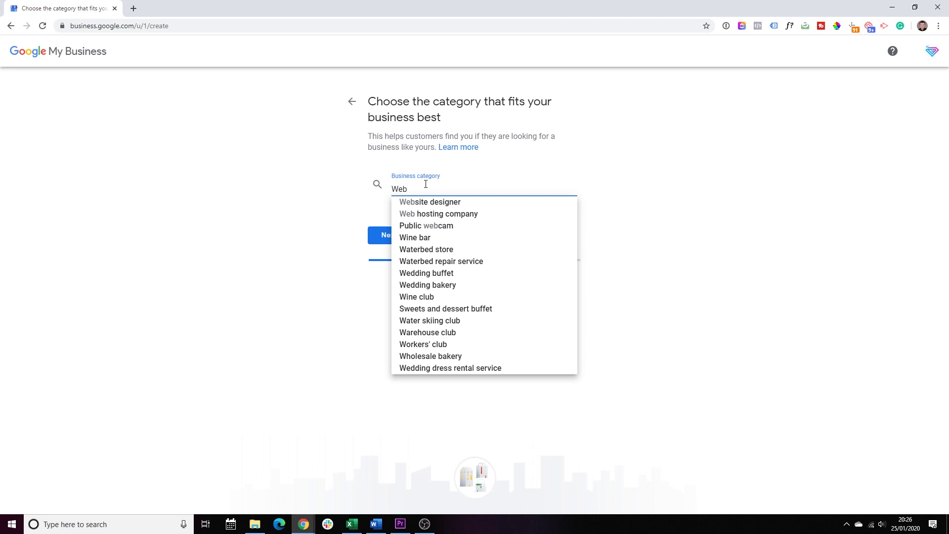
pyautogui.click(462, 203)
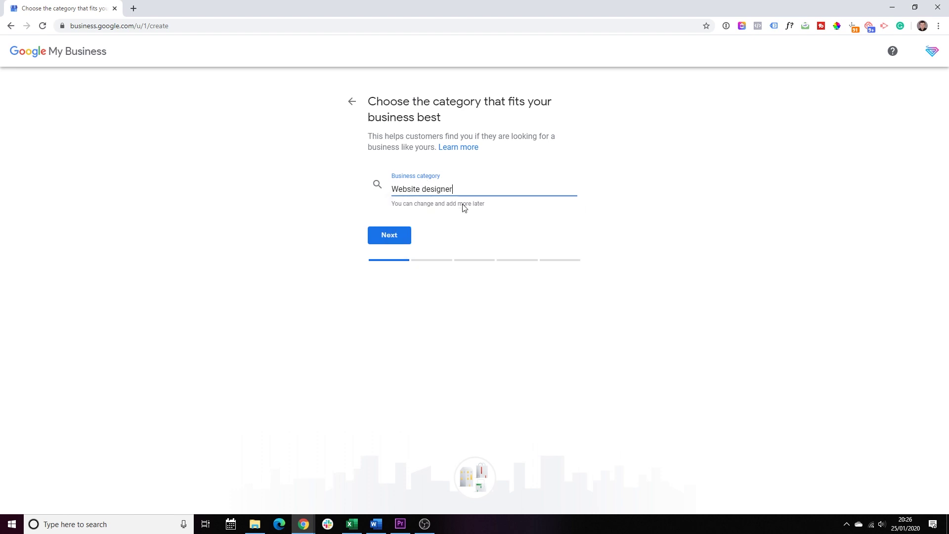
pyautogui.click(393, 236)
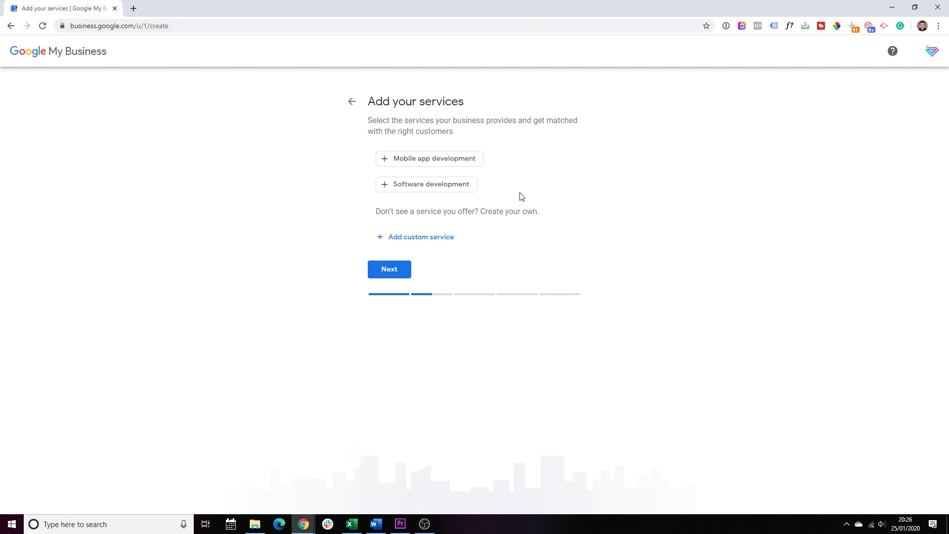
# - Add 'Web Design' and 'Pay Monthly Websites' as custom services, then continue
pyautogui.moveTo(520, 196); pyautogui.dragTo(335, 155)
pyautogui.click(330, 159)
pyautogui.click(412, 242)
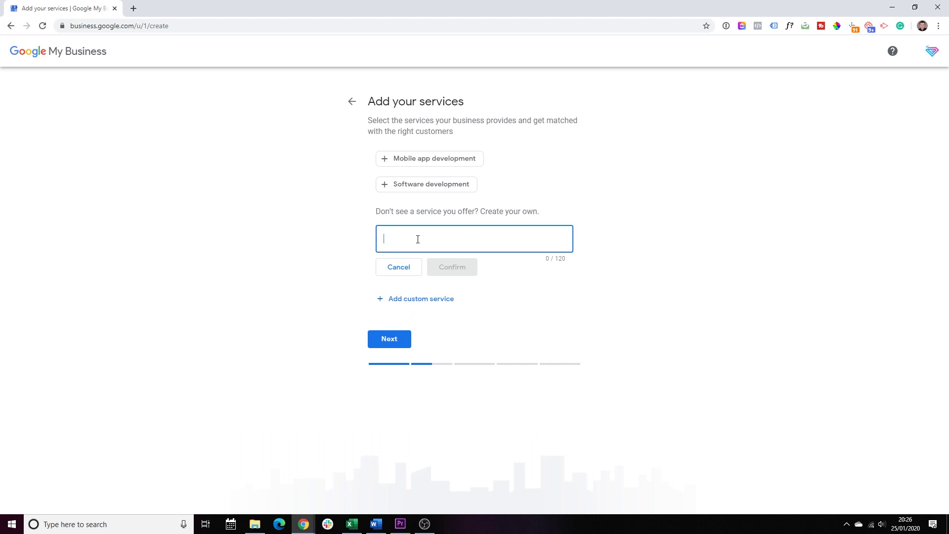
pyautogui.write('Web Design')
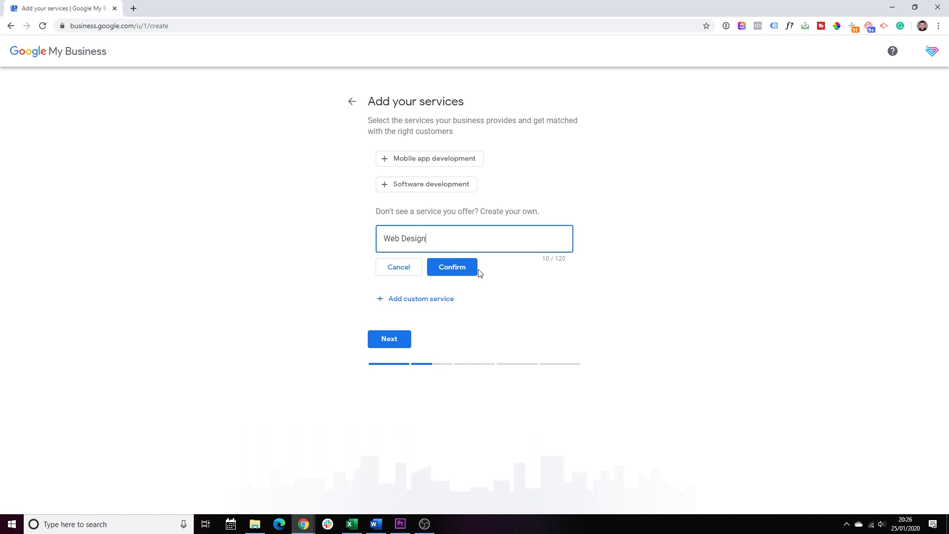
pyautogui.click(475, 271)
pyautogui.click(437, 263)
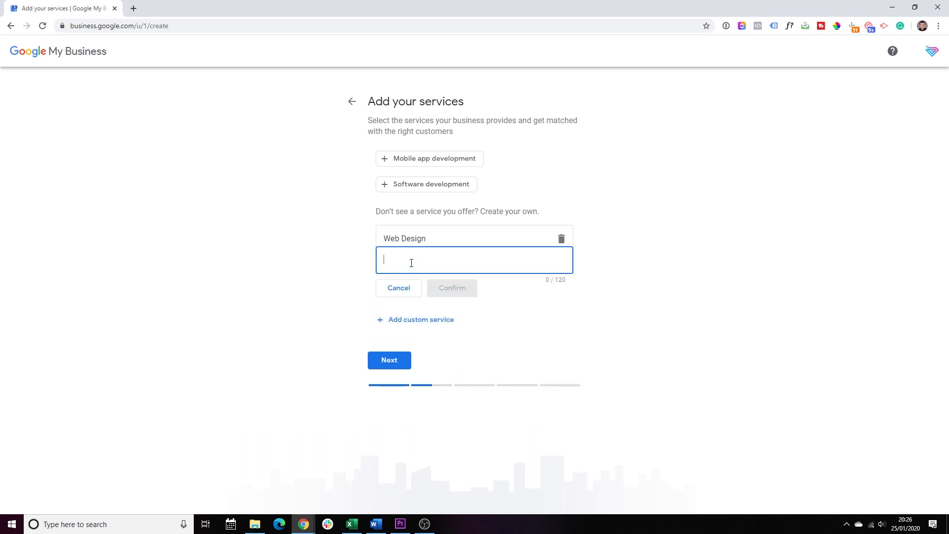
pyautogui.write('Pay M')
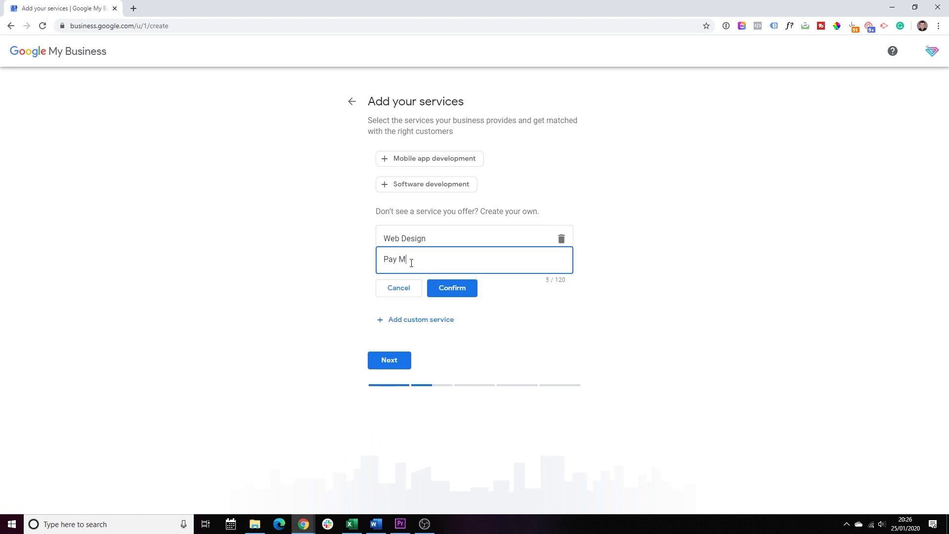
pyautogui.write('onthly Websites')
pyautogui.click(448, 289)
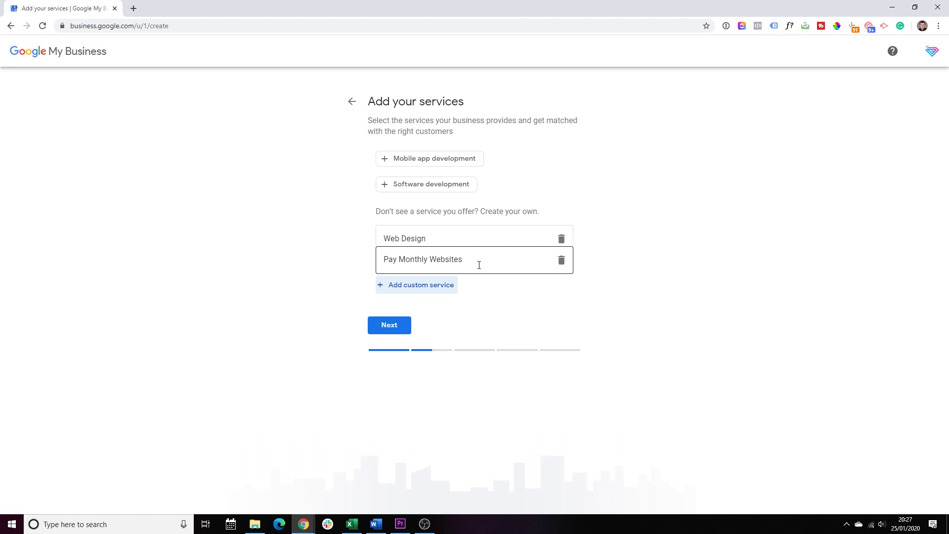
pyautogui.click(393, 327)
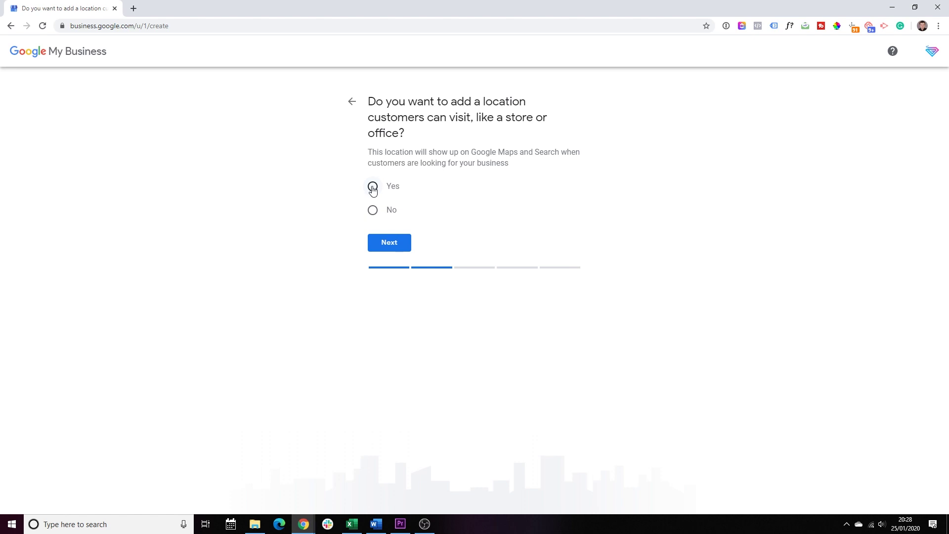
# - Confirm a visitable location and submit the business street address, post town and postcode
pyautogui.click(373, 186)
pyautogui.click(390, 243)
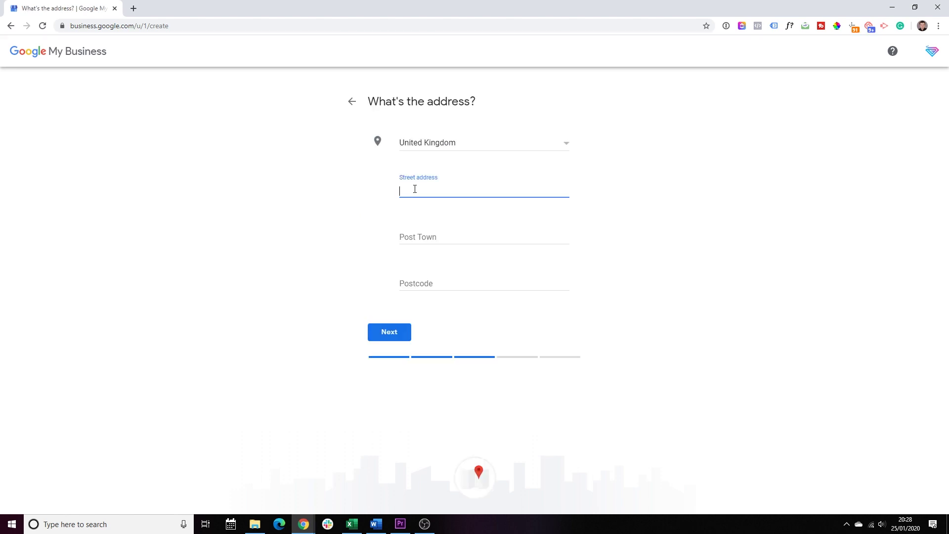
pyautogui.write('Pinnacle House')
pyautogui.click(555, 189)
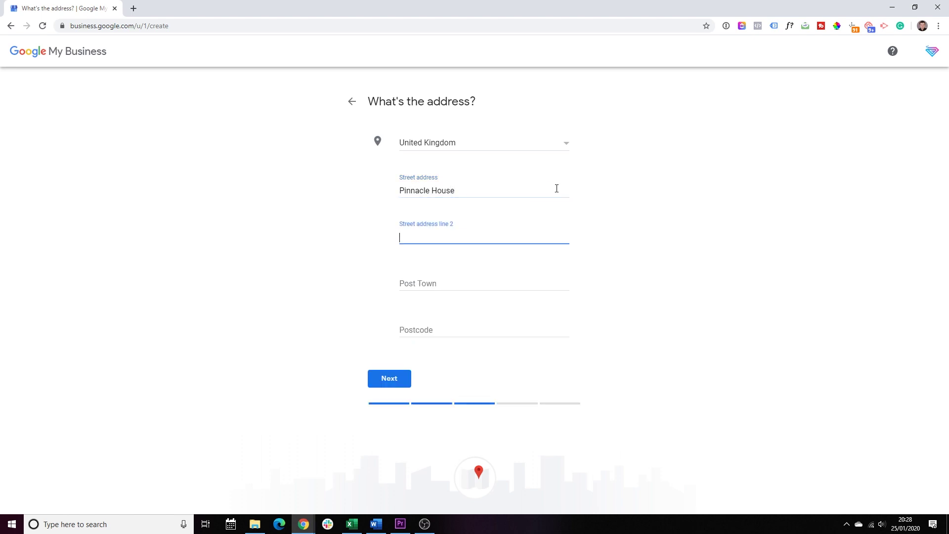
pyautogui.write('Newark Road')
pyautogui.click(428, 285)
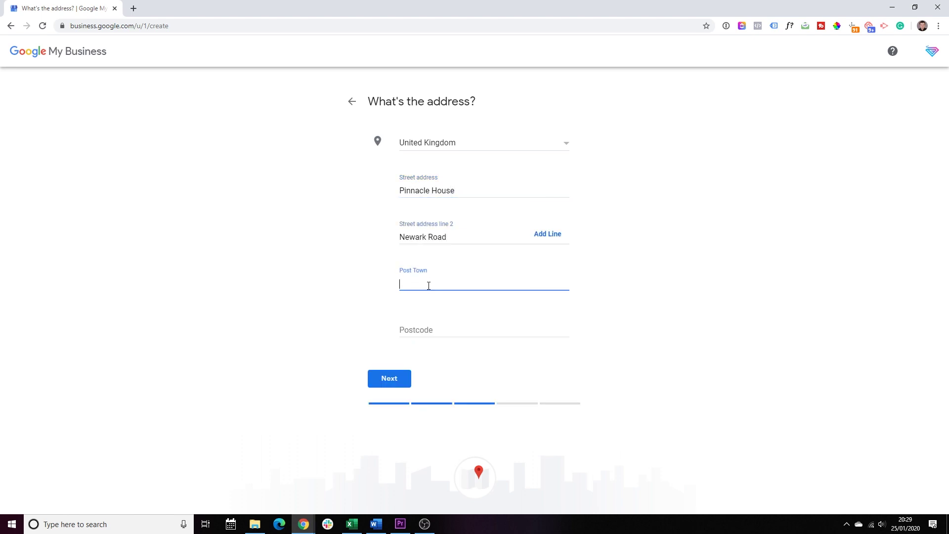
pyautogui.write('Peterborough')
pyautogui.press('Tab')
pyautogui.write('PE1 5YD')
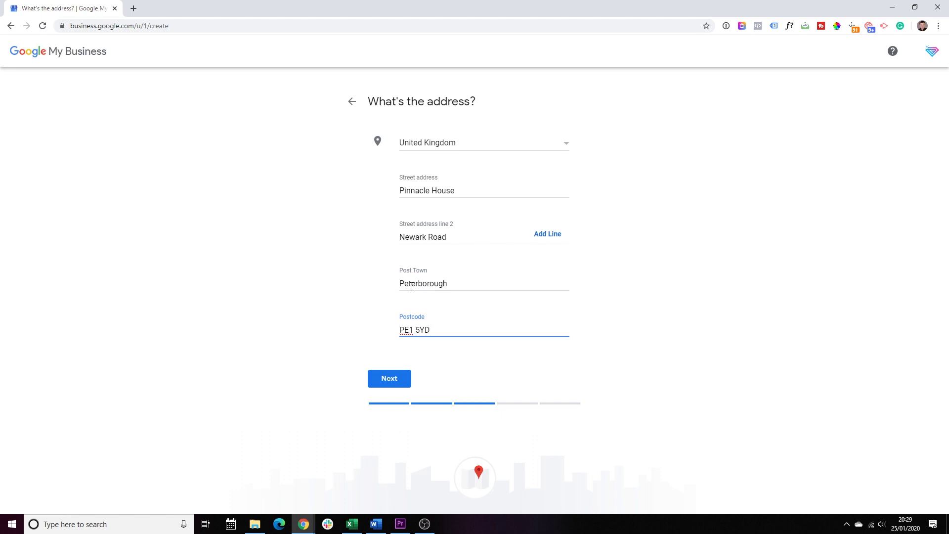
pyautogui.press('Return')
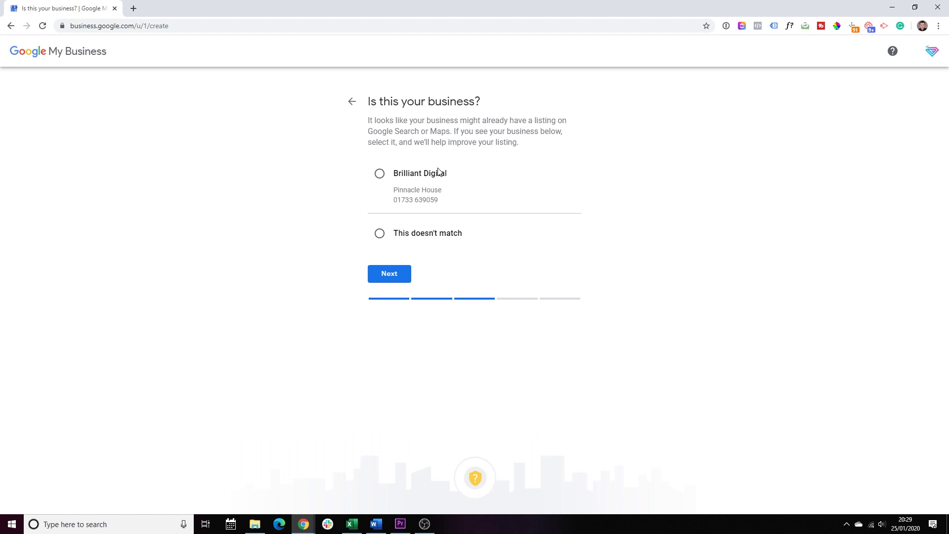
# - Mark the suggested existing listing as 'This doesn't match' and continue
pyautogui.moveTo(397, 191); pyautogui.dragTo(477, 188)
pyautogui.click(533, 184)
pyautogui.click(379, 233)
pyautogui.click(391, 275)
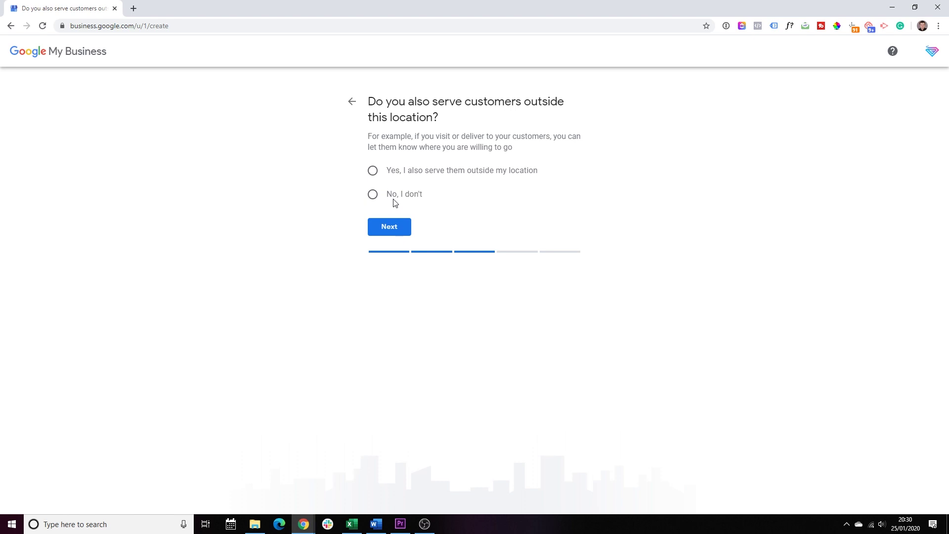
# - Serve customers outside the location: add London, Peterborough, Cambridge and United Kingdom as service areas
pyautogui.click(373, 171)
pyautogui.click(394, 227)
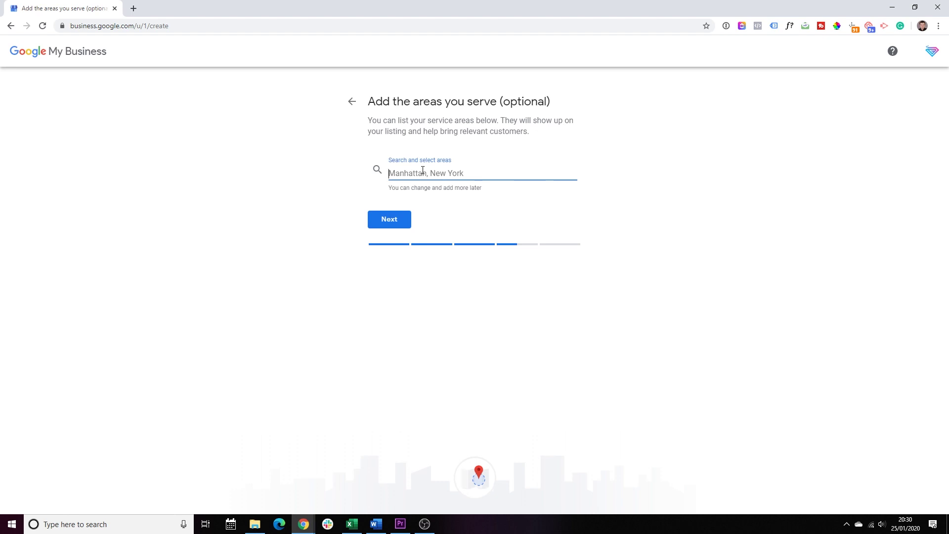
pyautogui.write('London')
pyautogui.click(428, 198)
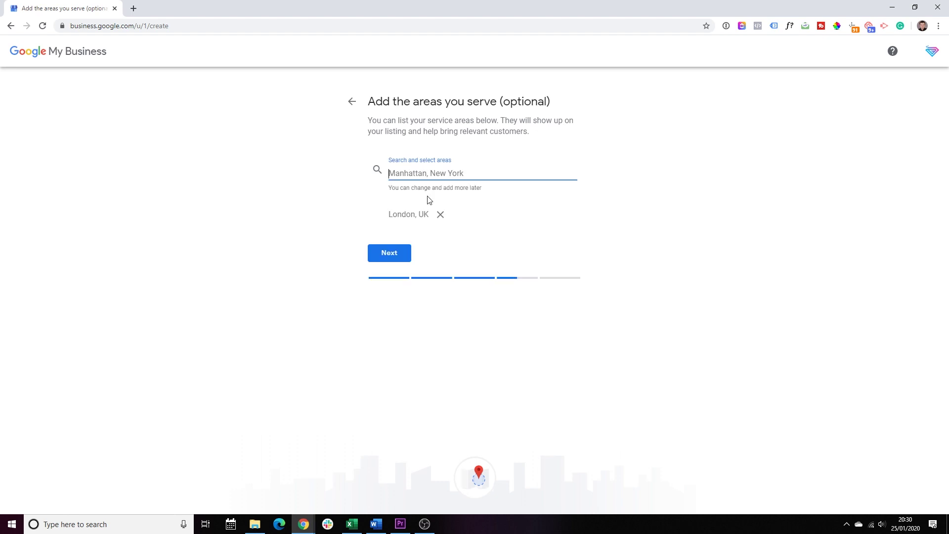
pyautogui.write('Peterborough')
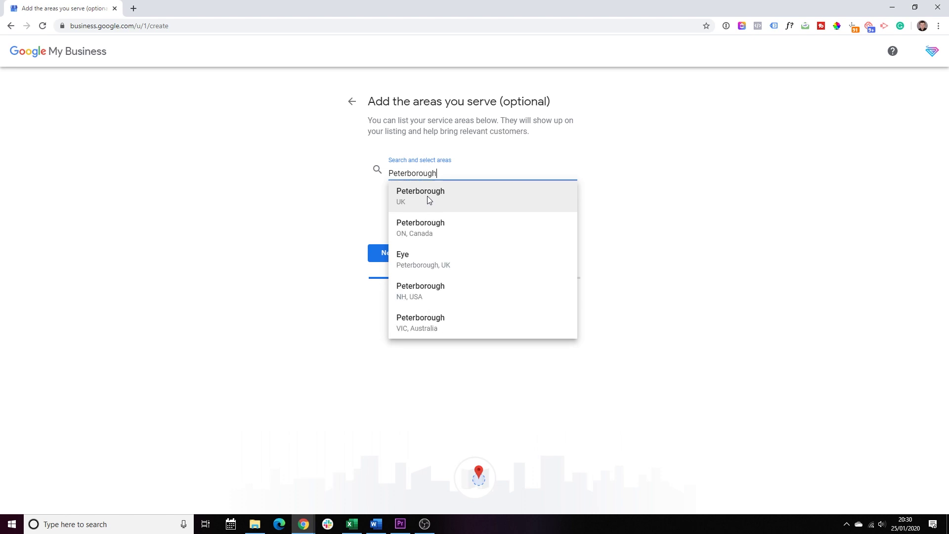
pyautogui.click(427, 195)
pyautogui.write('Cambriudge')
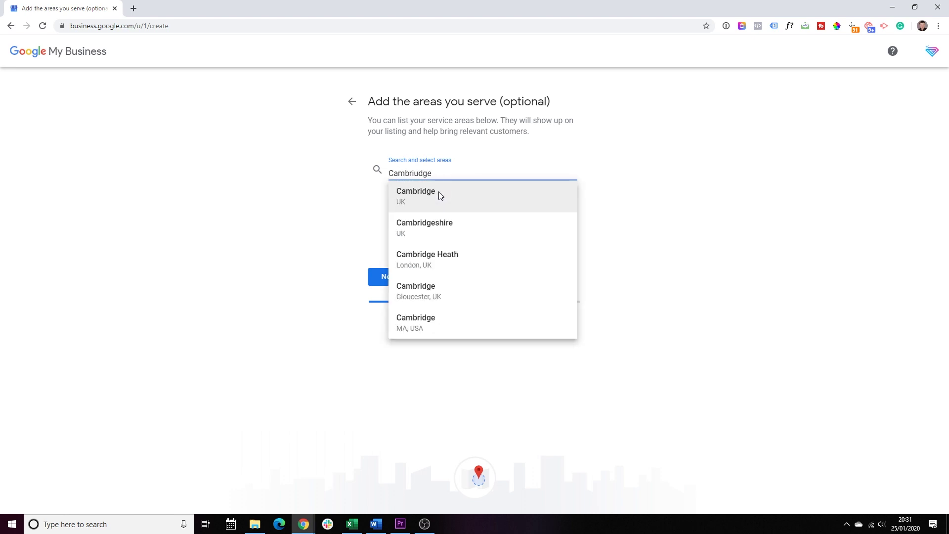
pyautogui.click(438, 194)
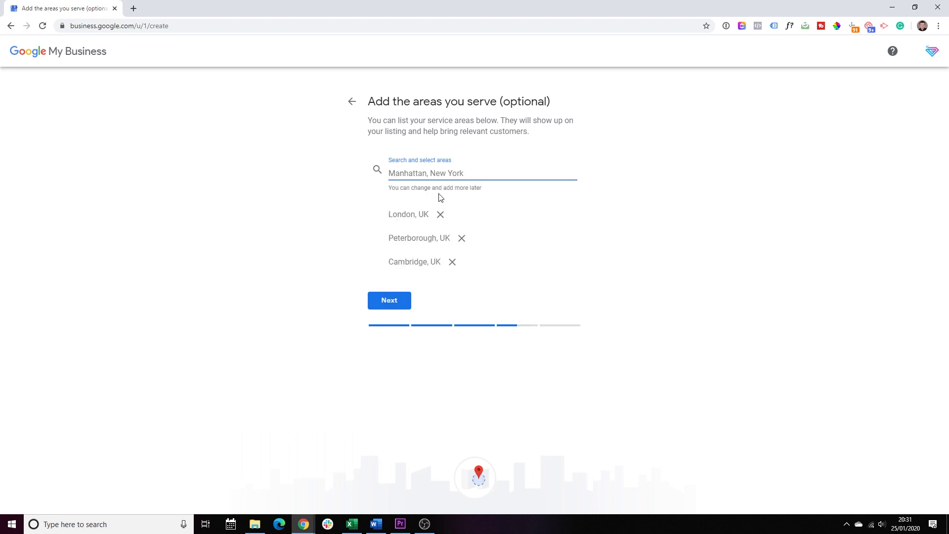
pyautogui.write('united')
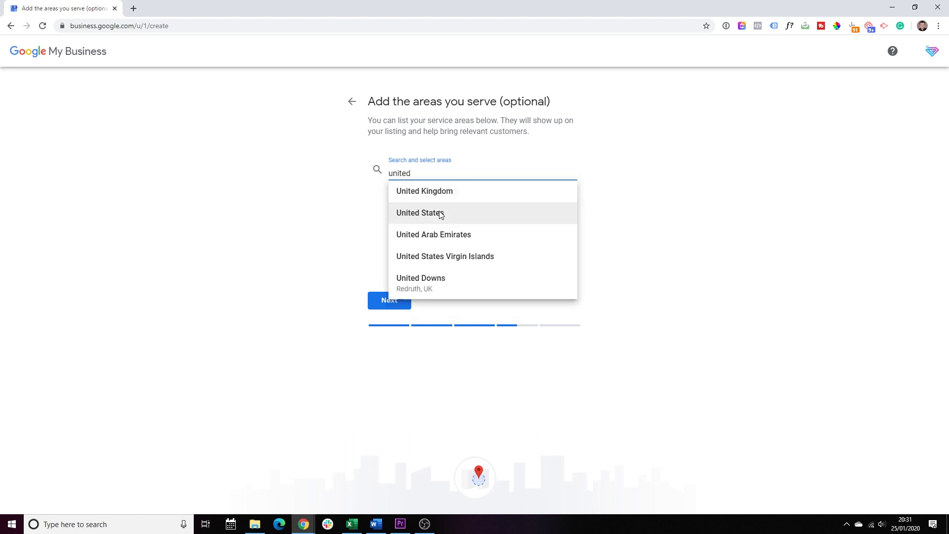
pyautogui.click(437, 195)
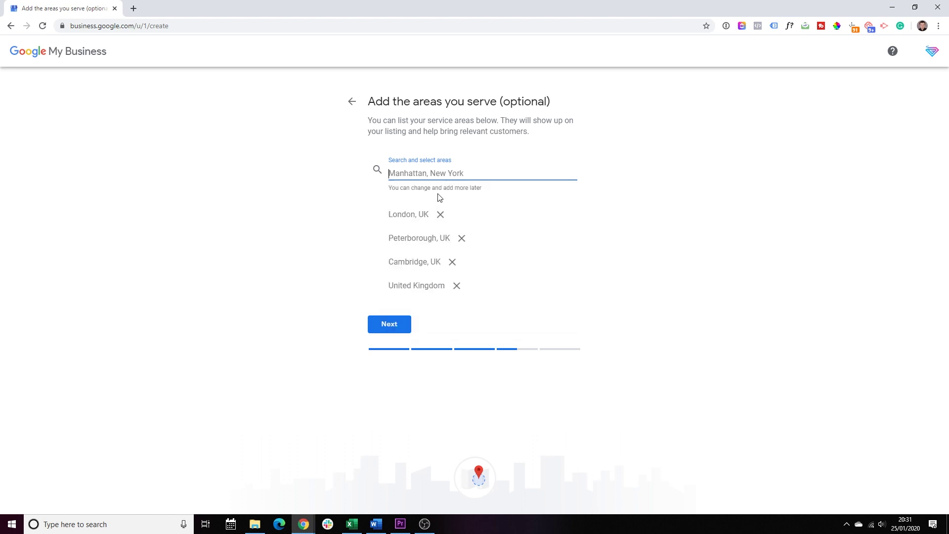
pyautogui.click(390, 325)
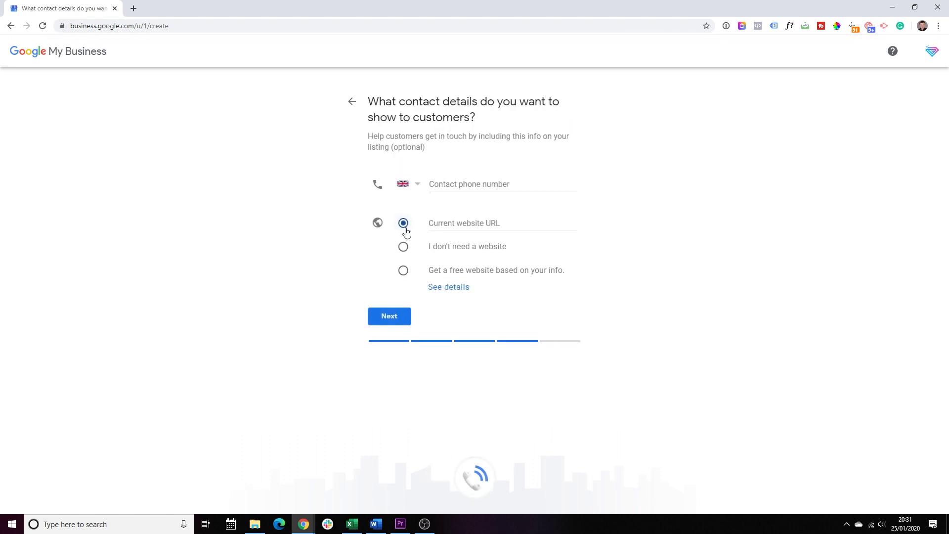
# - Enter the business phone number and brilliant.digital as the current website URL
pyautogui.click(462, 182)
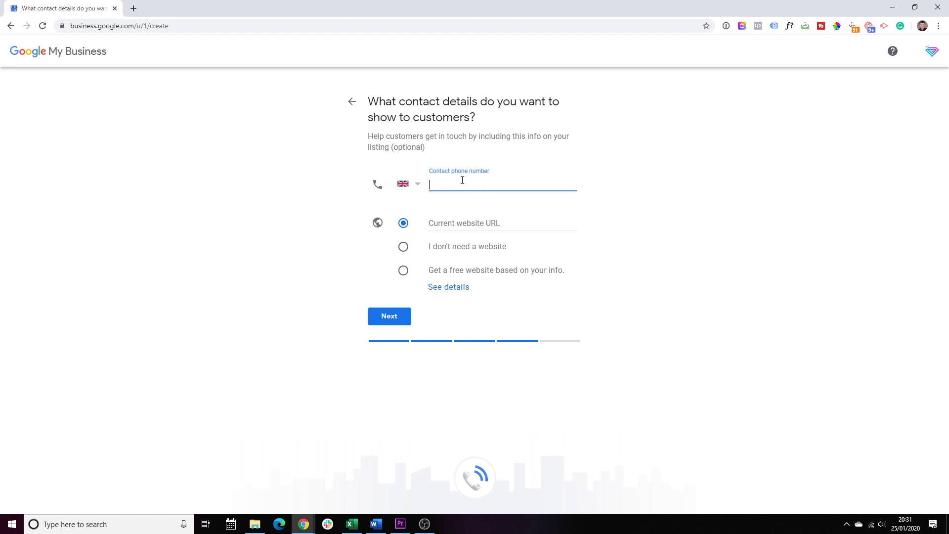
pyautogui.click(455, 225)
pyautogui.write('brilliantdigital')
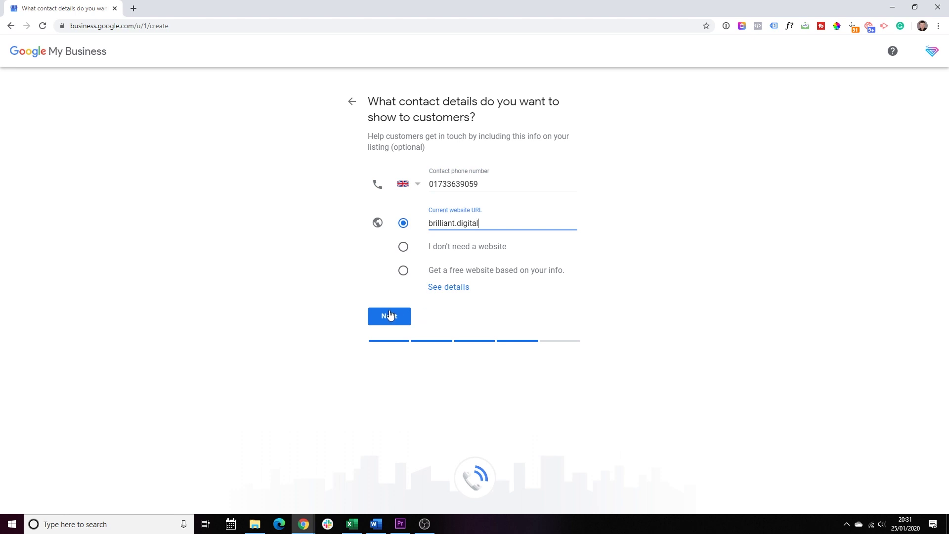
# - Finish the listing setup and expand More options on the verification page
pyautogui.click(389, 315)
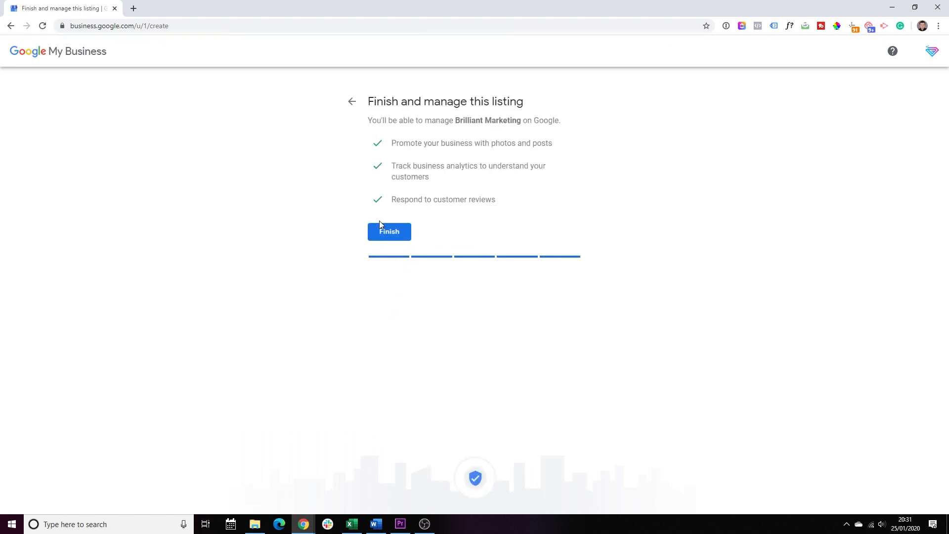
pyautogui.click(385, 234)
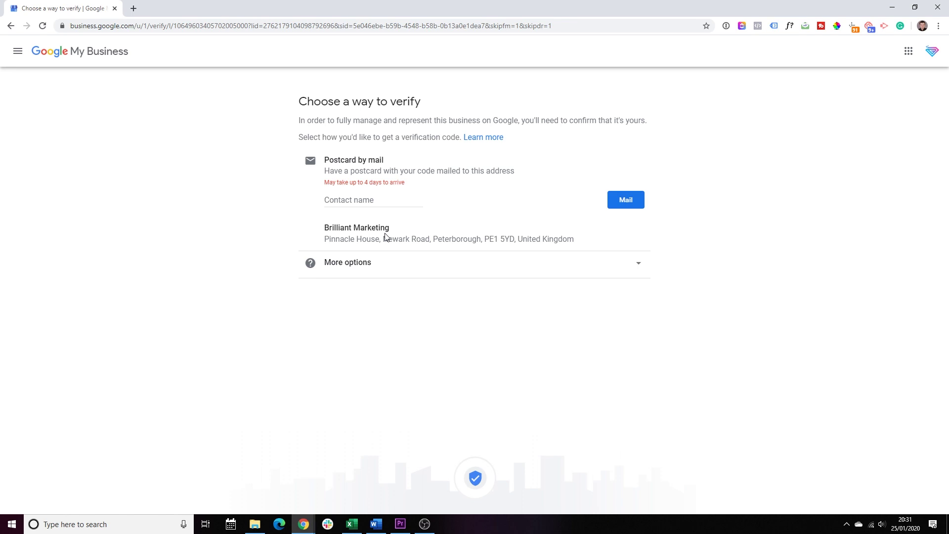
pyautogui.moveTo(367, 239); pyautogui.dragTo(576, 241)
pyautogui.click(748, 239)
pyautogui.click(340, 198)
pyautogui.click(366, 264)
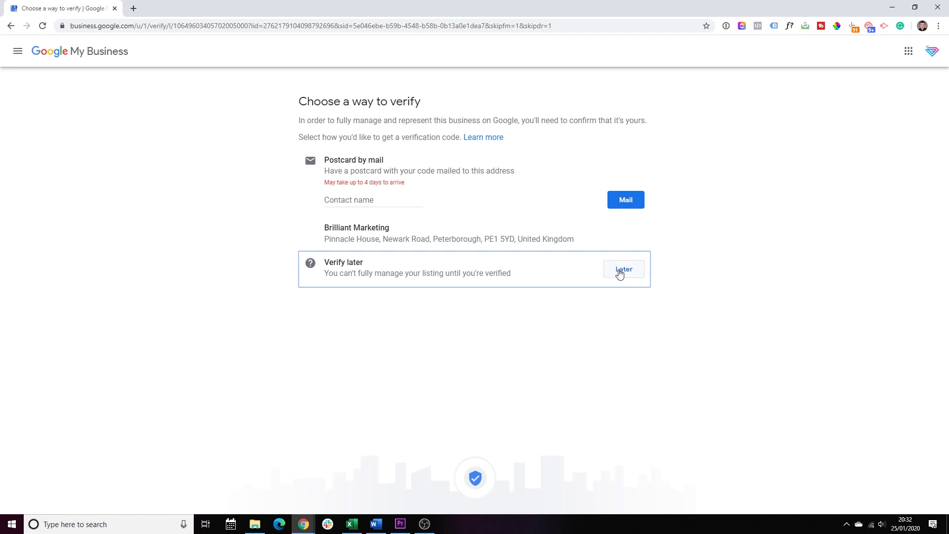
# - Choose Verify later, then open the dashboard's side navigation menu
pyautogui.click(618, 269)
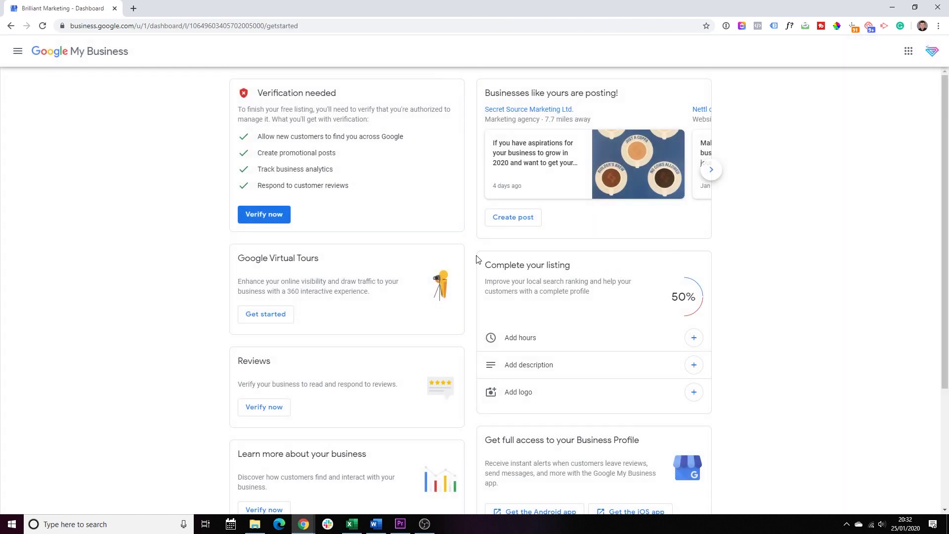
pyautogui.moveTo(257, 93); pyautogui.dragTo(338, 97)
pyautogui.click(351, 101)
# - Go to the Info page and start editing the Website designer business categories
pyautogui.click(18, 51)
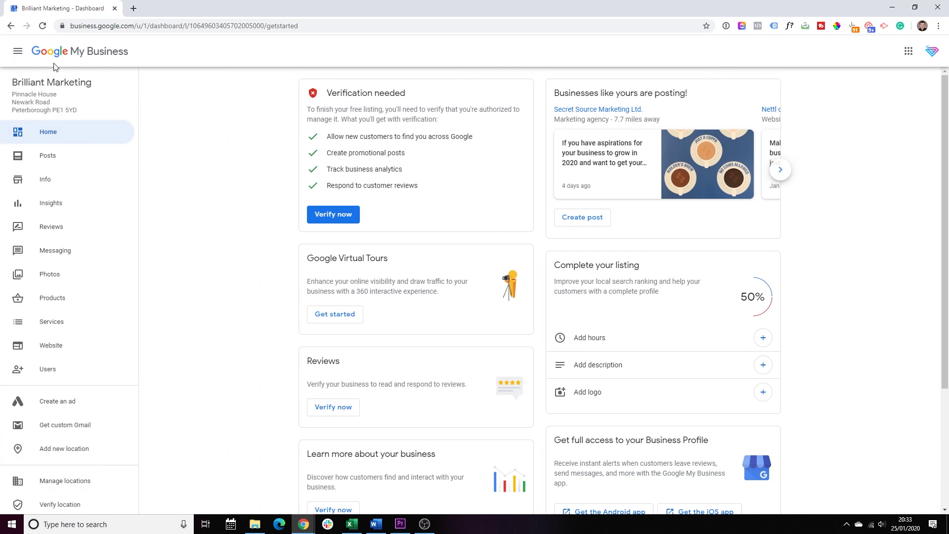
pyautogui.click(49, 179)
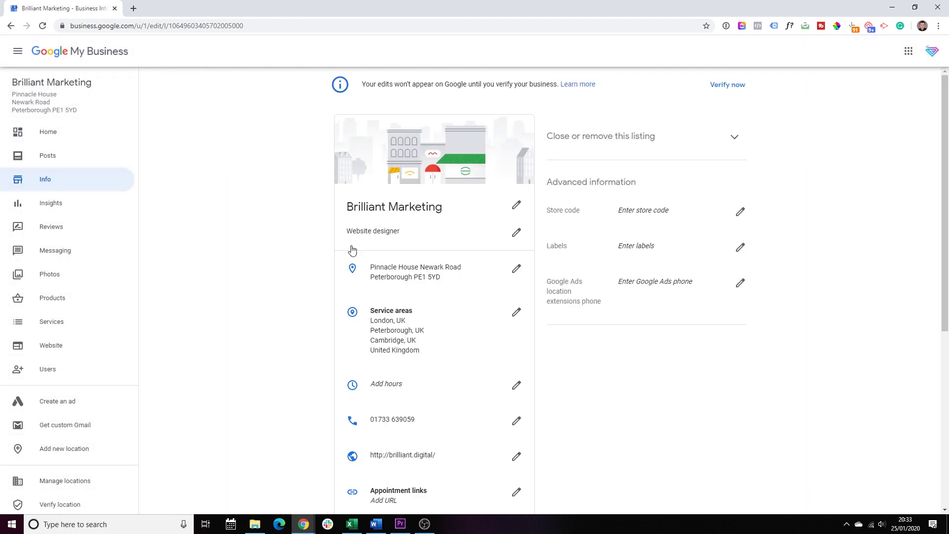
pyautogui.moveTo(424, 236); pyautogui.dragTo(286, 240)
pyautogui.click(514, 233)
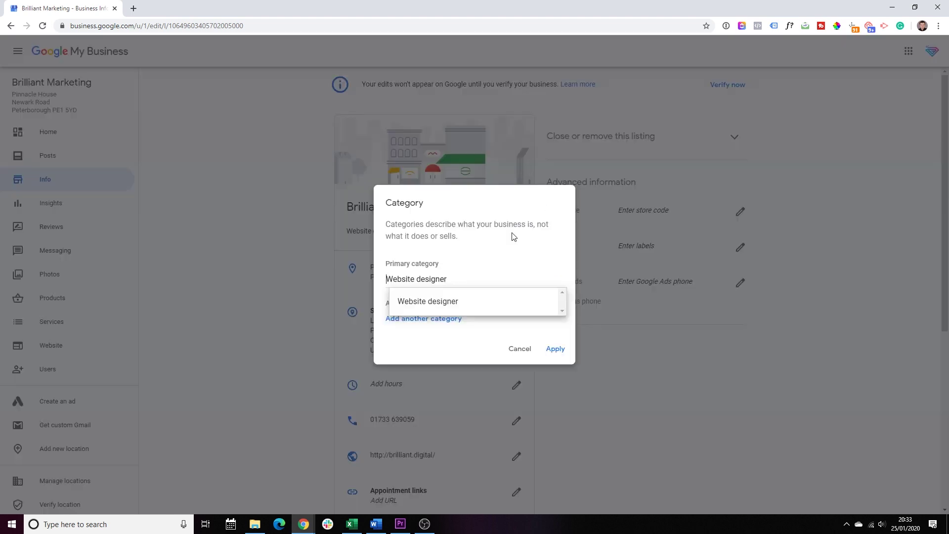
pyautogui.click(493, 209)
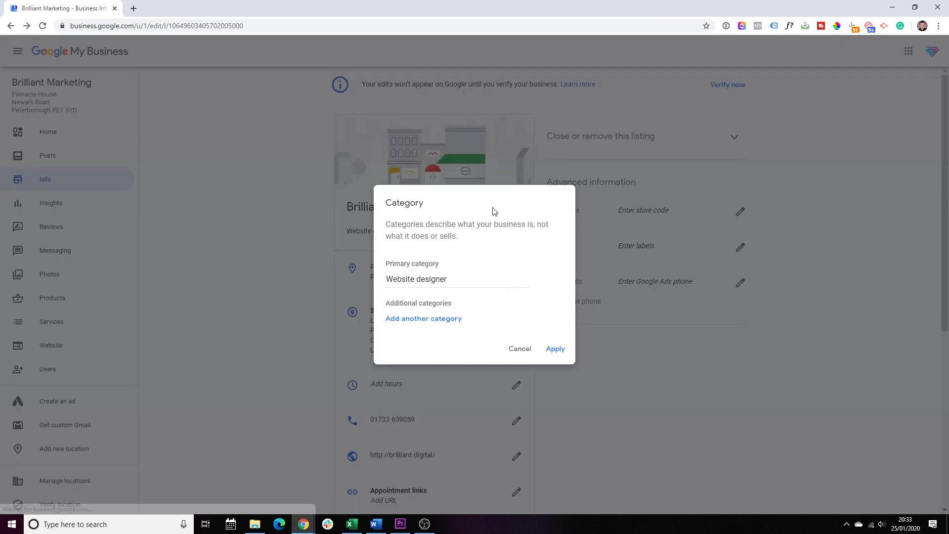
pyautogui.moveTo(390, 302); pyautogui.dragTo(452, 303)
# - Add Marketing agency as an additional category after trying other category searches
pyautogui.click(422, 319)
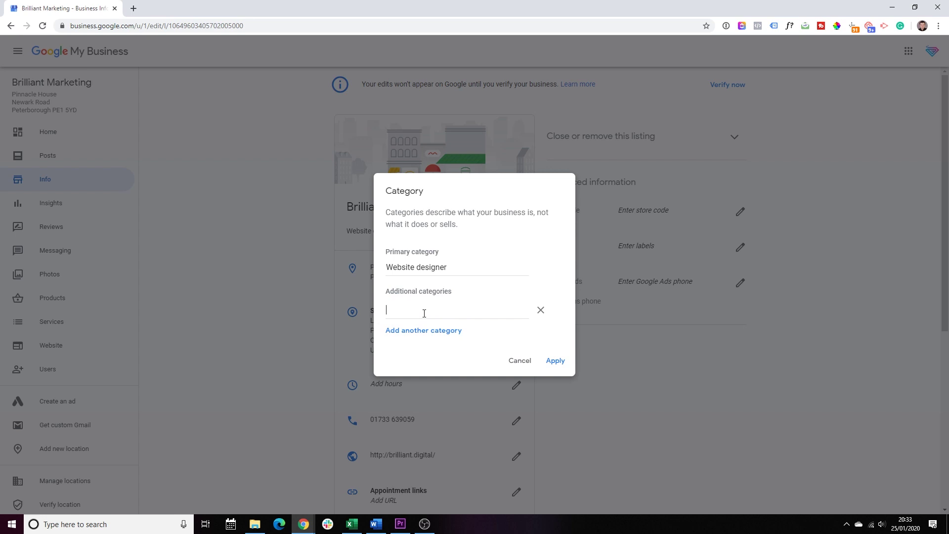
pyautogui.write('Acc')
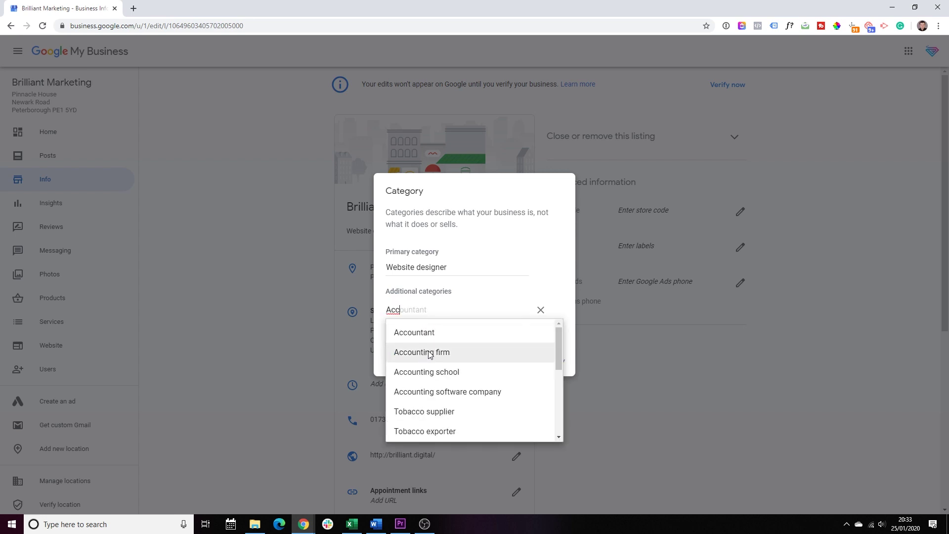
pyautogui.hotkey('ctrl', 'a')
pyautogui.write('certife')
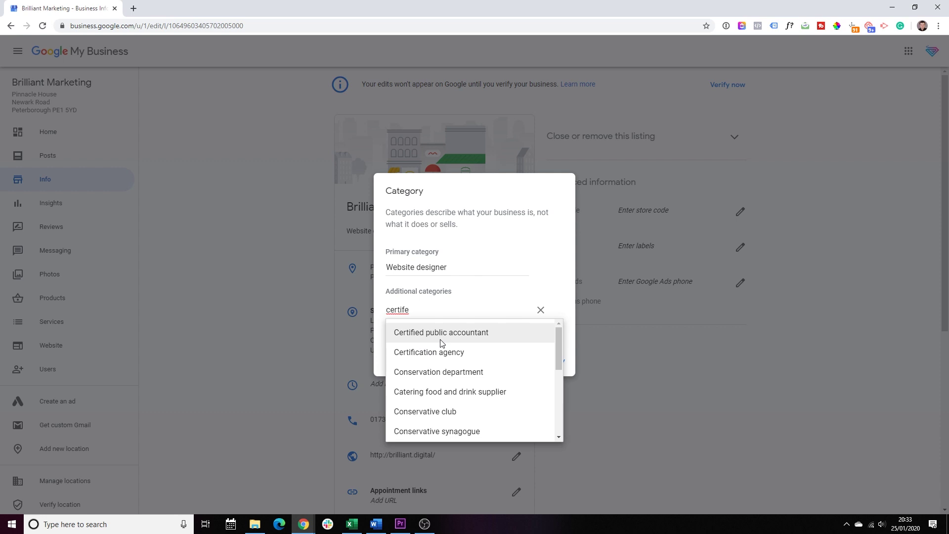
pyautogui.hotkey('ctrl', 'a')
pyautogui.press('BackSpace')
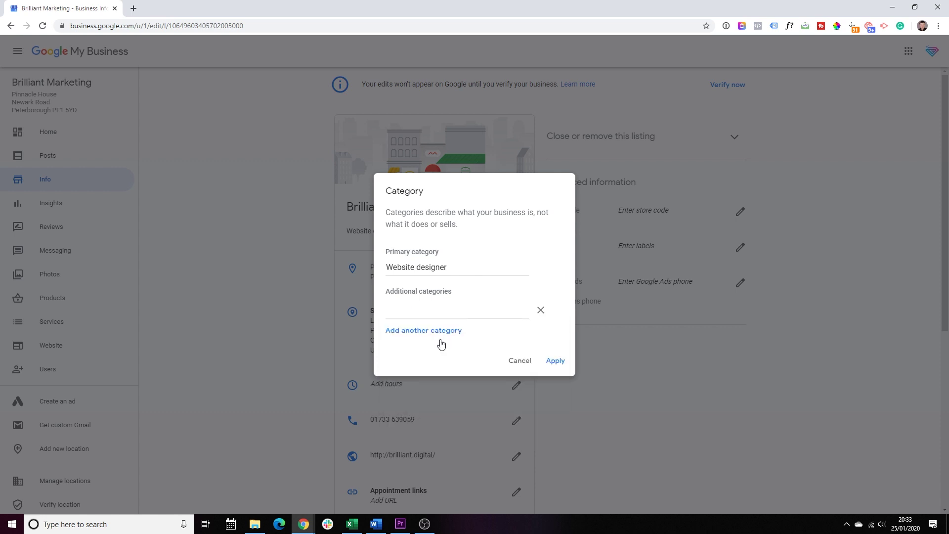
pyautogui.write('financ')
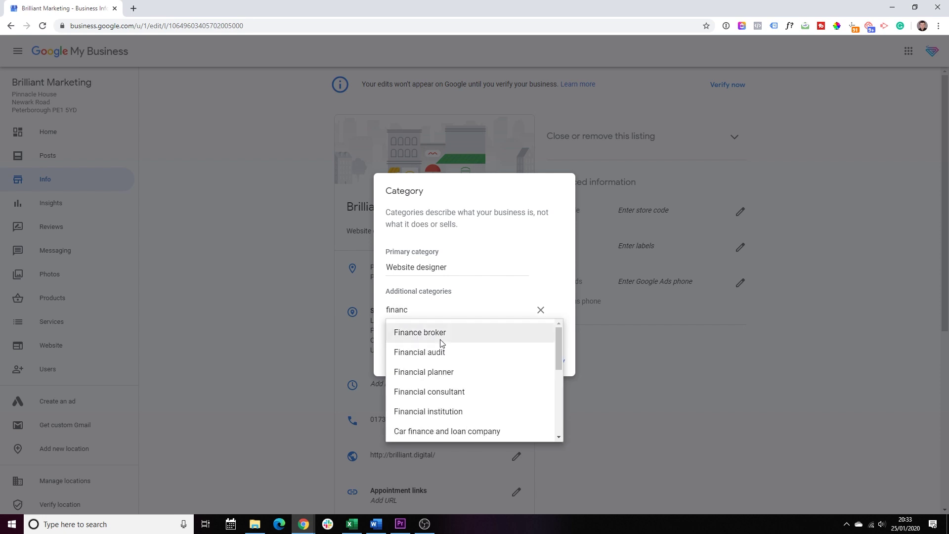
pyautogui.hotkey('ctrl', 'a')
pyautogui.press('BackSpace')
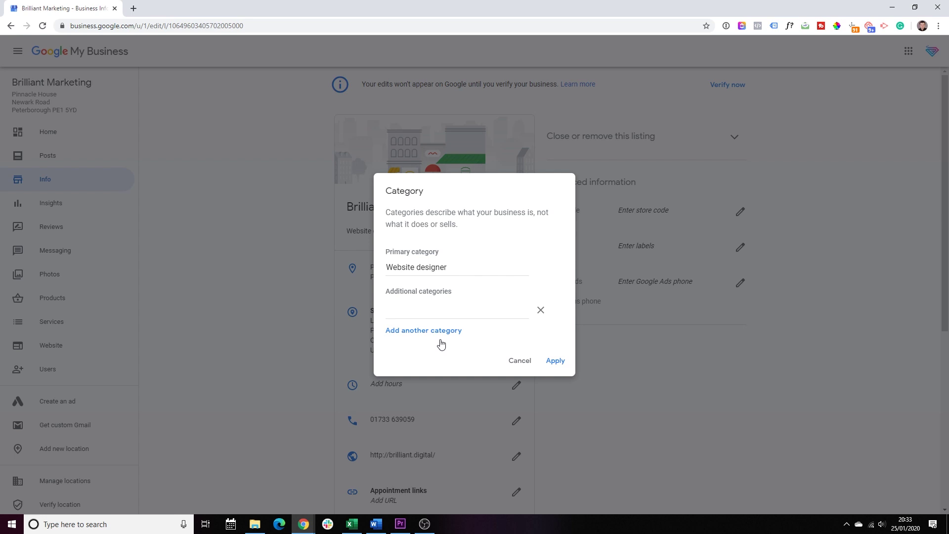
pyautogui.write('marketing')
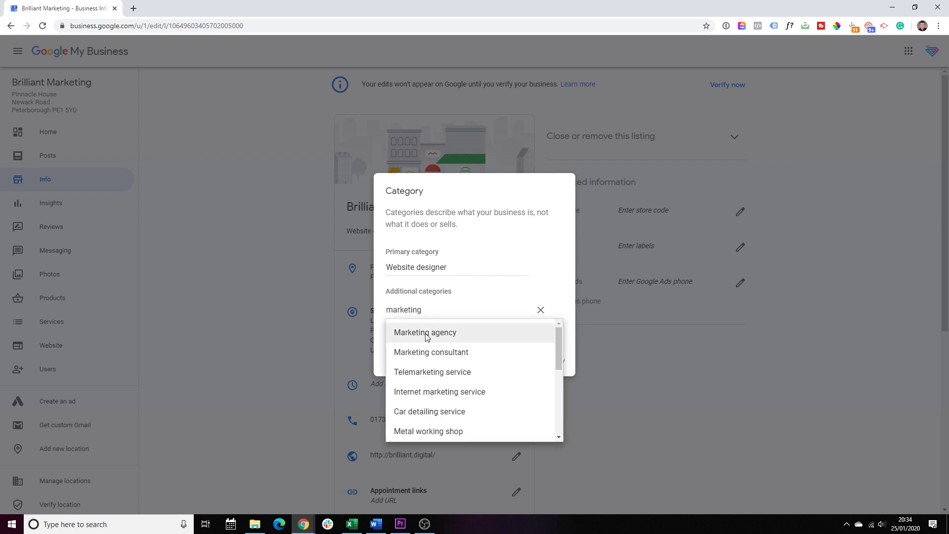
pyautogui.click(425, 334)
# - Add Marketing consultant as another additional category and apply the categories
pyautogui.click(433, 331)
pyautogui.write('marketing c')
pyautogui.click(434, 342)
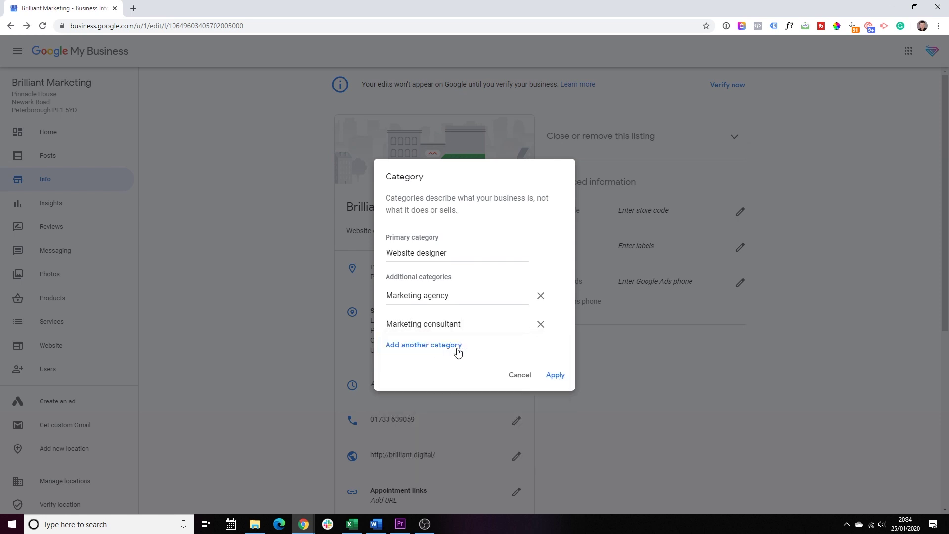
pyautogui.click(555, 374)
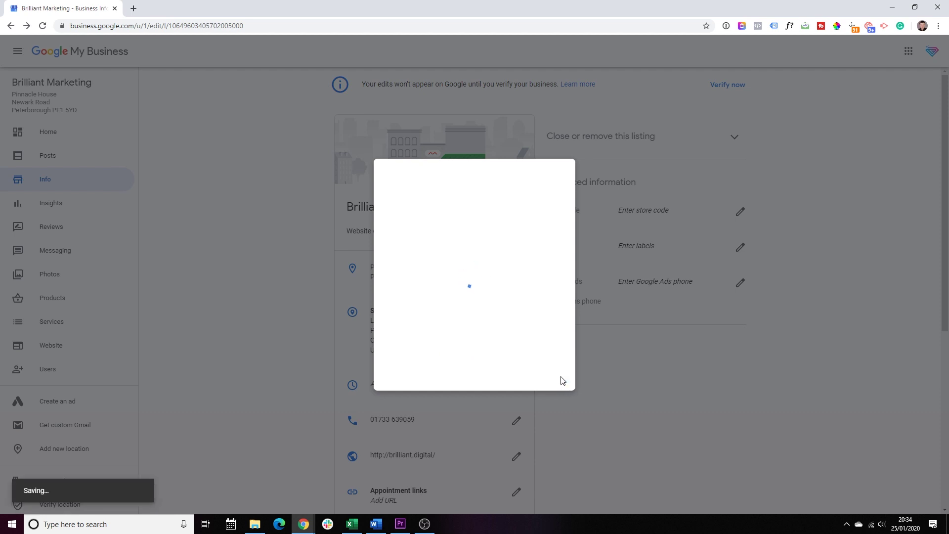
# - Set Monday's opening hours to 9:00 am–6:00 pm
pyautogui.scroll(-3, 394, 226)
pyautogui.scroll(2, 394, 227)
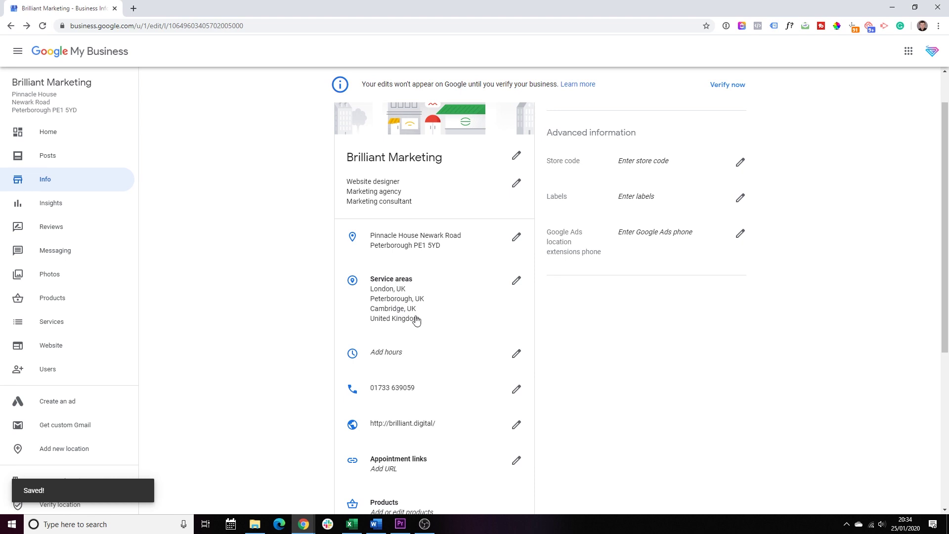
pyautogui.scroll(-2, 402, 322)
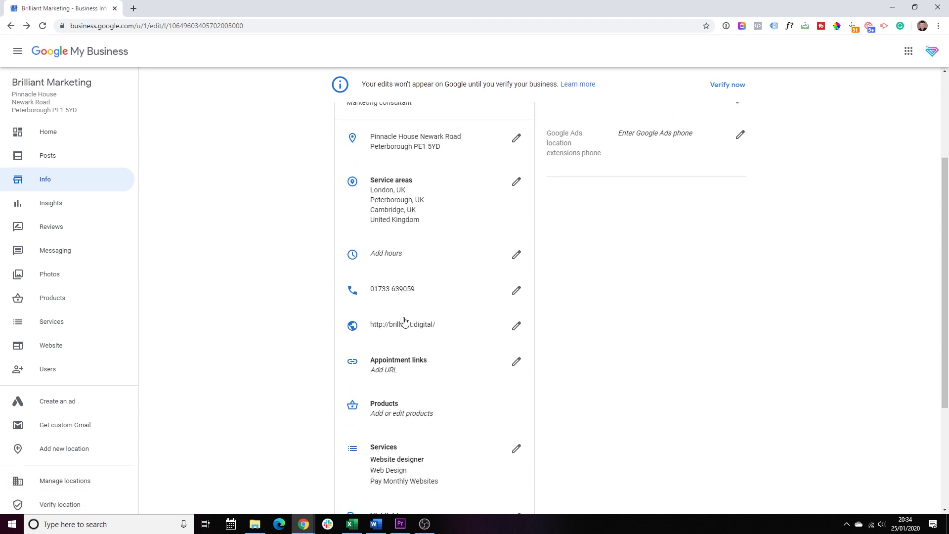
pyautogui.click(516, 255)
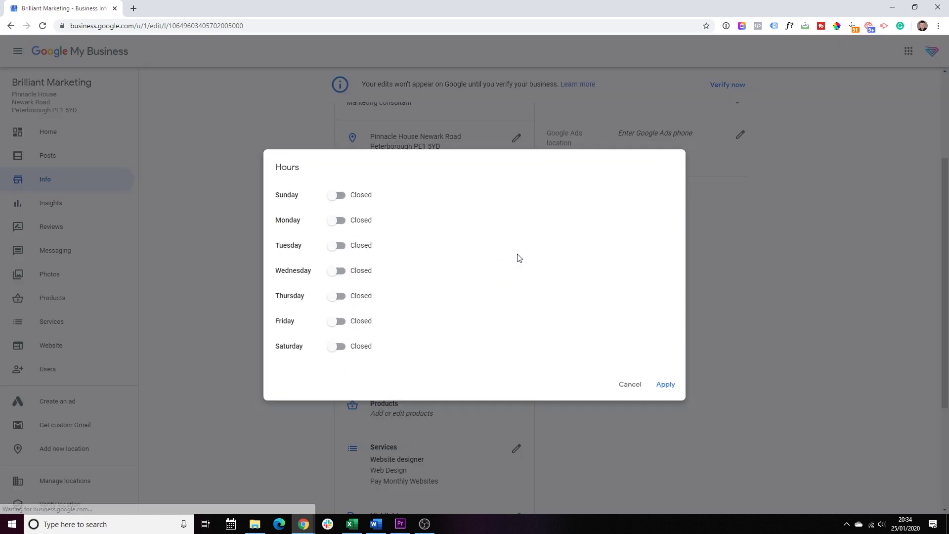
pyautogui.click(336, 225)
pyautogui.click(386, 228)
pyautogui.scroll(-5, 418, 296)
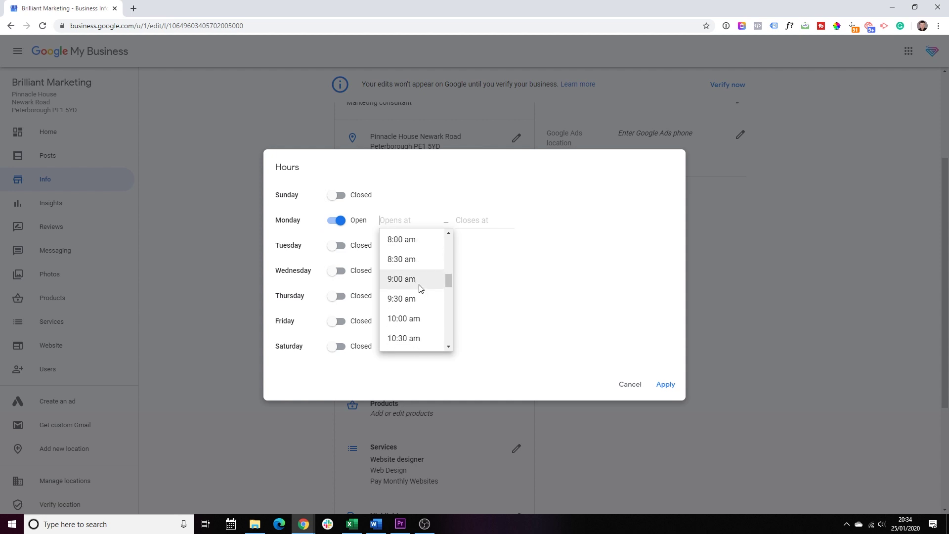
pyautogui.click(424, 279)
pyautogui.scroll(-4, 497, 303)
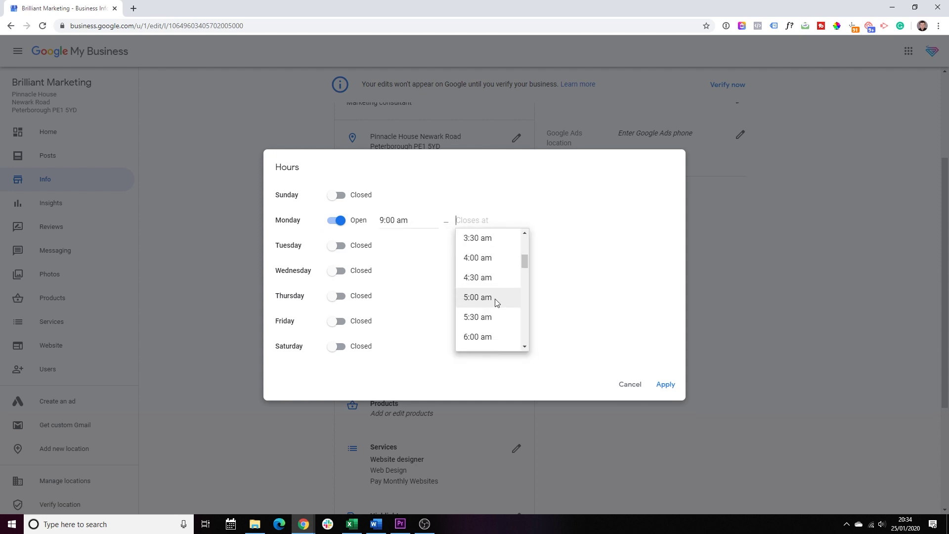
pyautogui.scroll(-8, 495, 307)
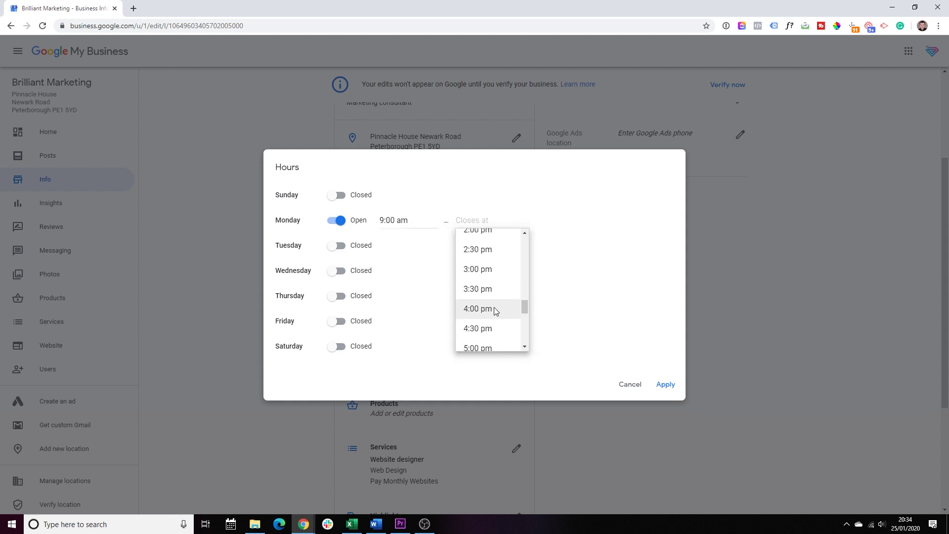
pyautogui.scroll(-3, 494, 307)
pyautogui.click(498, 241)
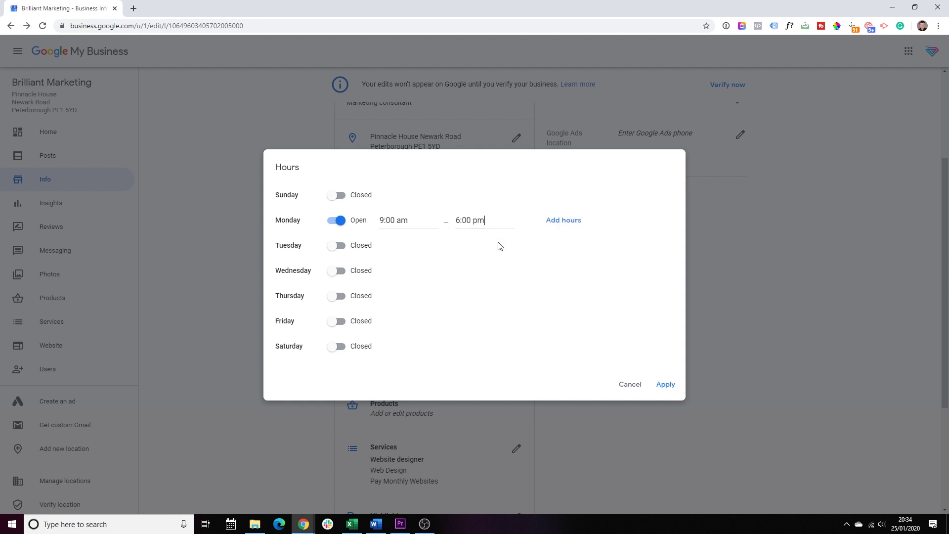
# - Toggle Tuesday through Friday open, then set them all back to closed
pyautogui.click(339, 247)
pyautogui.click(339, 276)
pyautogui.click(339, 301)
pyautogui.click(339, 325)
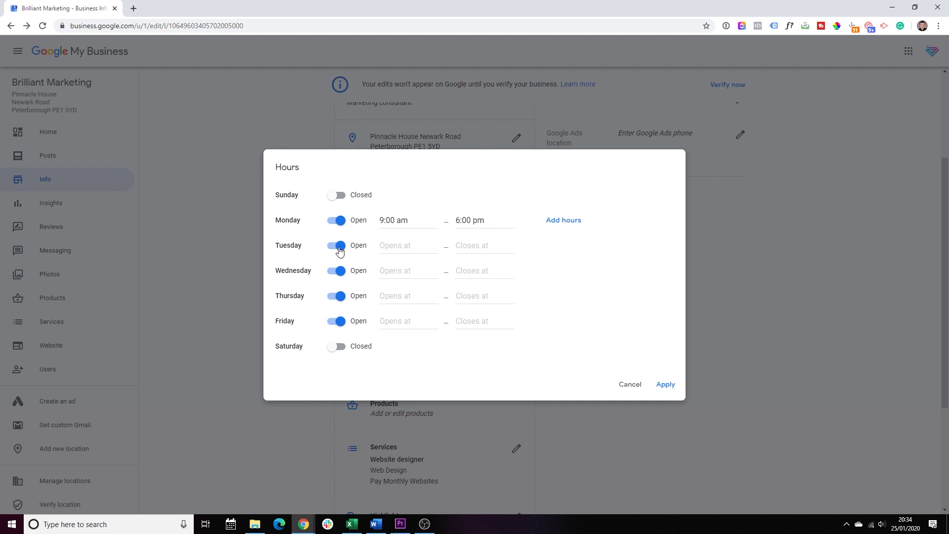
pyautogui.click(339, 247)
pyautogui.click(339, 272)
pyautogui.click(339, 297)
pyautogui.click(339, 321)
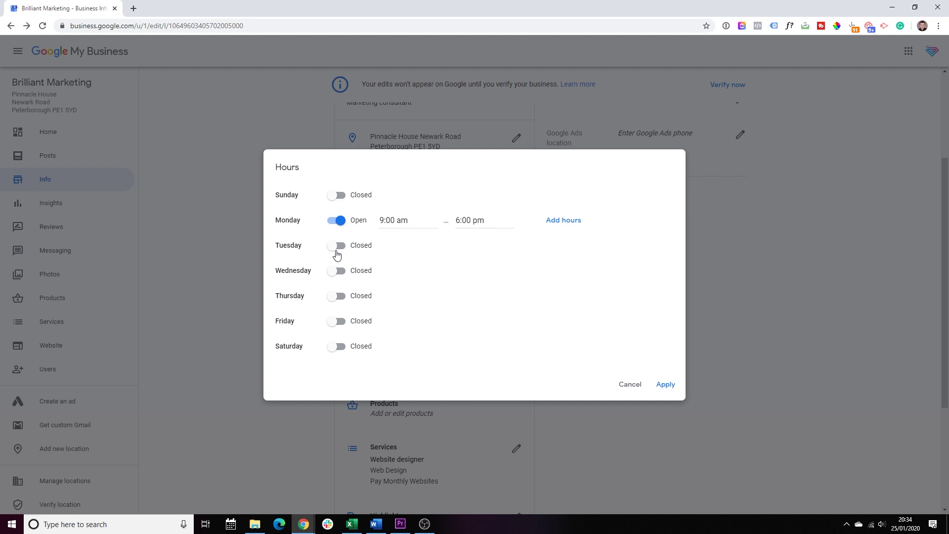
# - Make Tuesday open 24 hours and apply the weekly hours
pyautogui.click(336, 246)
pyautogui.click(397, 246)
pyautogui.click(408, 269)
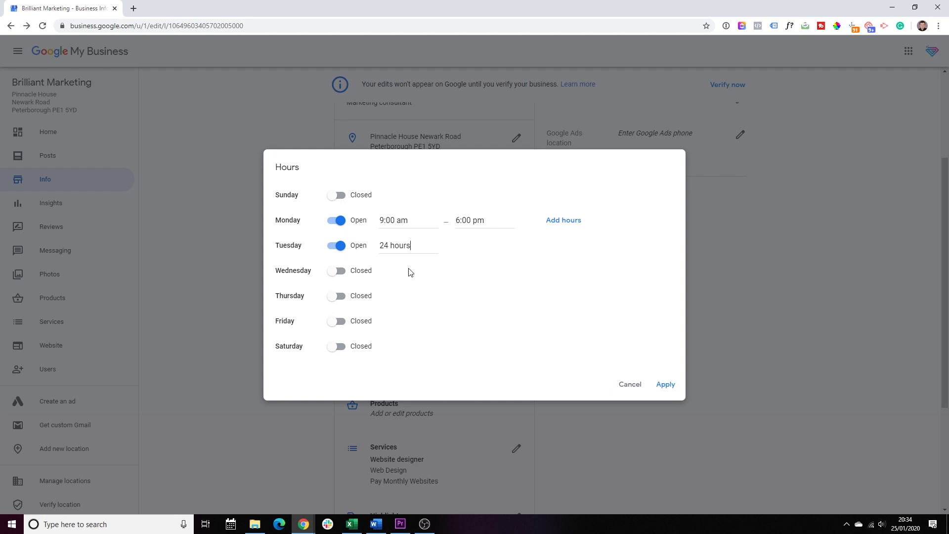
pyautogui.click(665, 384)
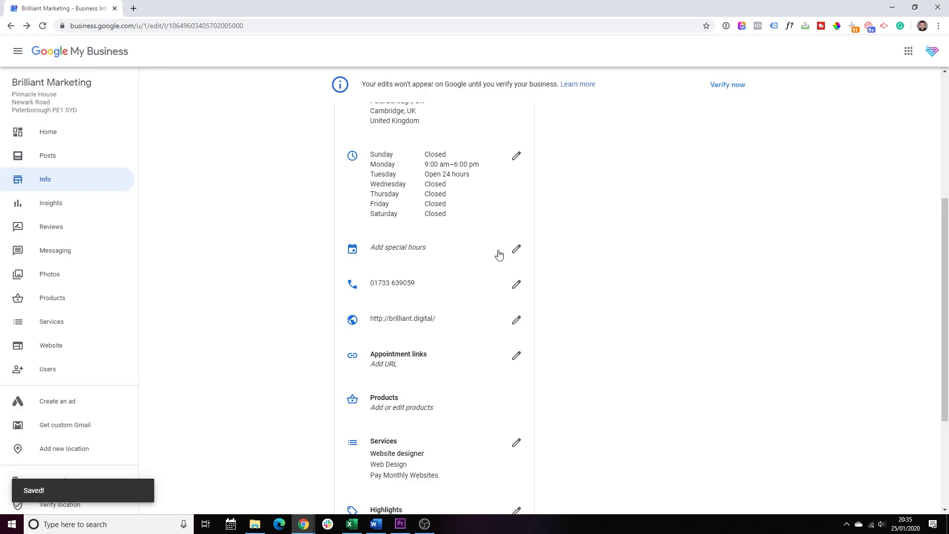
# - Add 12/25/20 as a special date marked closed
pyautogui.click(516, 248)
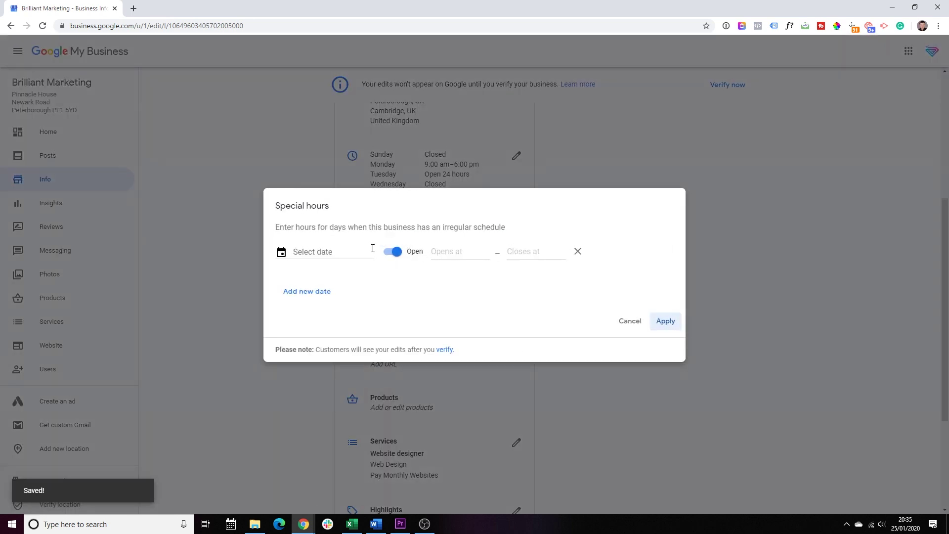
pyautogui.click(373, 251)
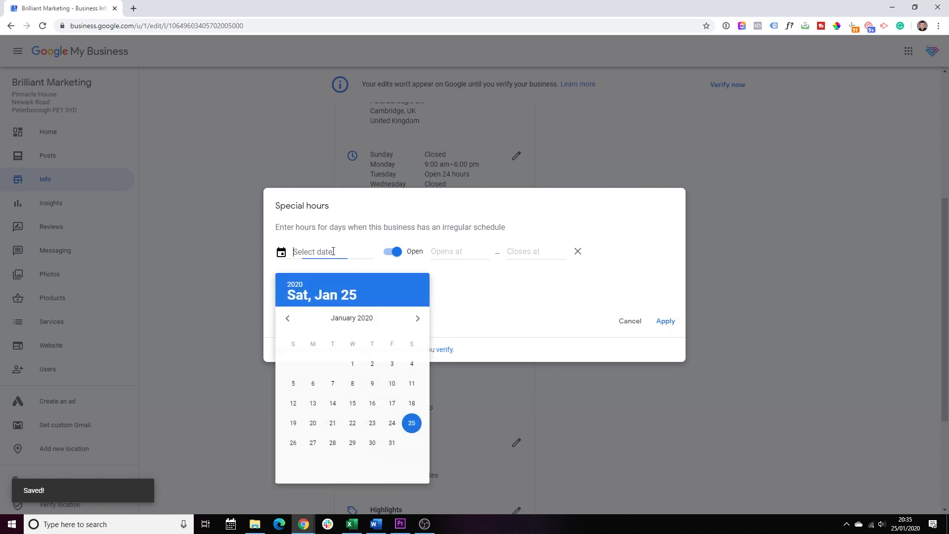
pyautogui.click(418, 319)
pyautogui.click(419, 319)
pyautogui.click(419, 319)
pyautogui.click(419, 319)
pyautogui.click(417, 319)
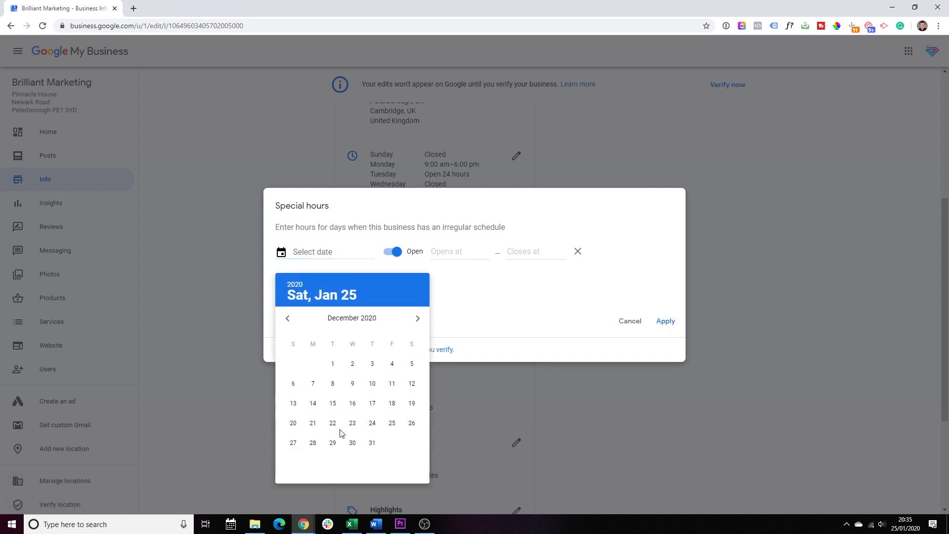
pyautogui.click(393, 424)
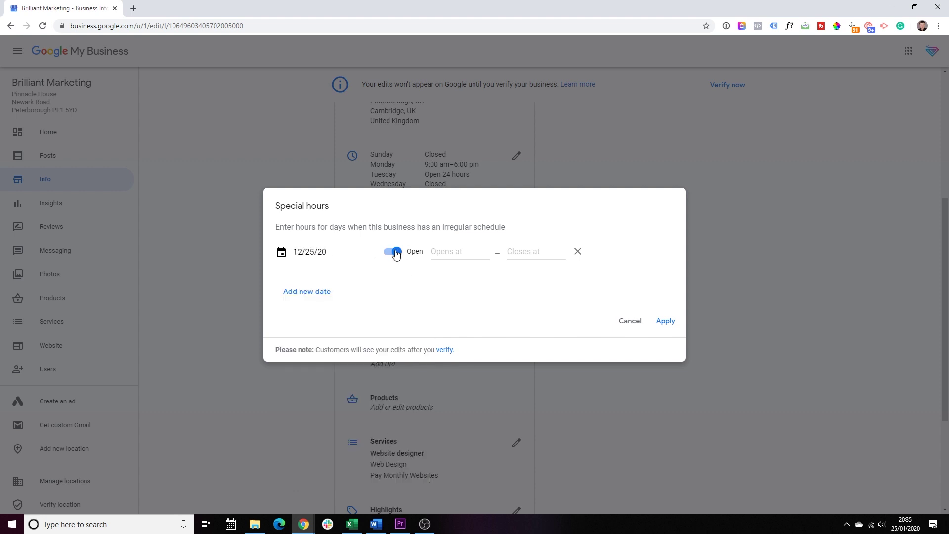
pyautogui.click(398, 254)
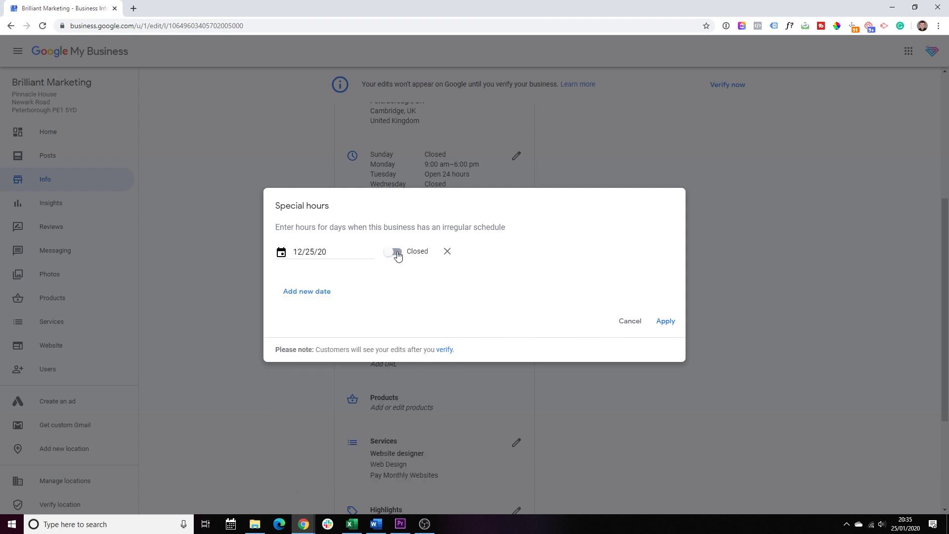
# - Add 12/24/20 as a second special date
pyautogui.click(302, 292)
pyautogui.click(417, 337)
pyautogui.click(417, 338)
pyautogui.click(417, 337)
pyautogui.click(417, 337)
pyautogui.click(417, 338)
pyautogui.click(417, 337)
pyautogui.click(417, 337)
pyautogui.click(417, 337)
pyautogui.click(417, 338)
pyautogui.click(417, 337)
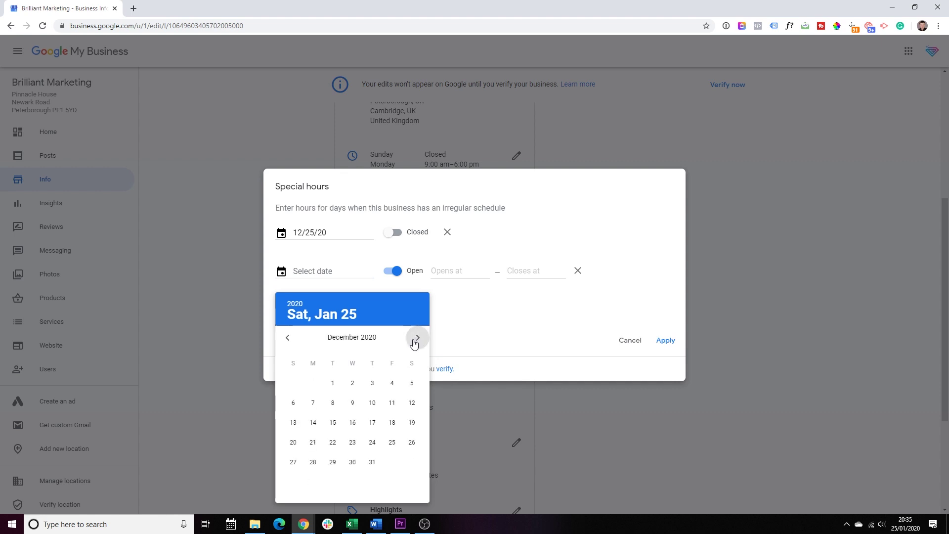
pyautogui.click(372, 442)
# - Set 12/24/20 hours to 9:00 am–1:00 pm and apply the special hours
pyautogui.click(445, 281)
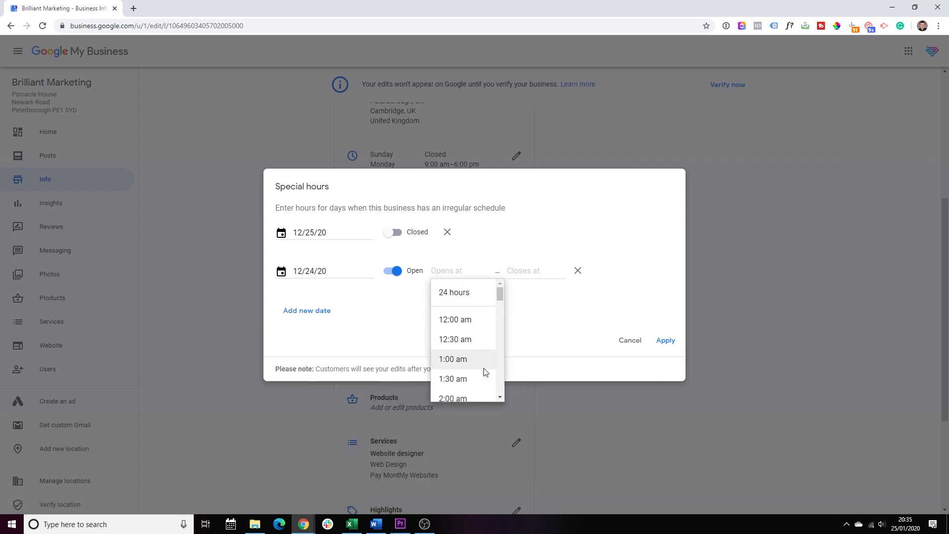
pyautogui.scroll(-4, 474, 366)
pyautogui.scroll(-2, 468, 364)
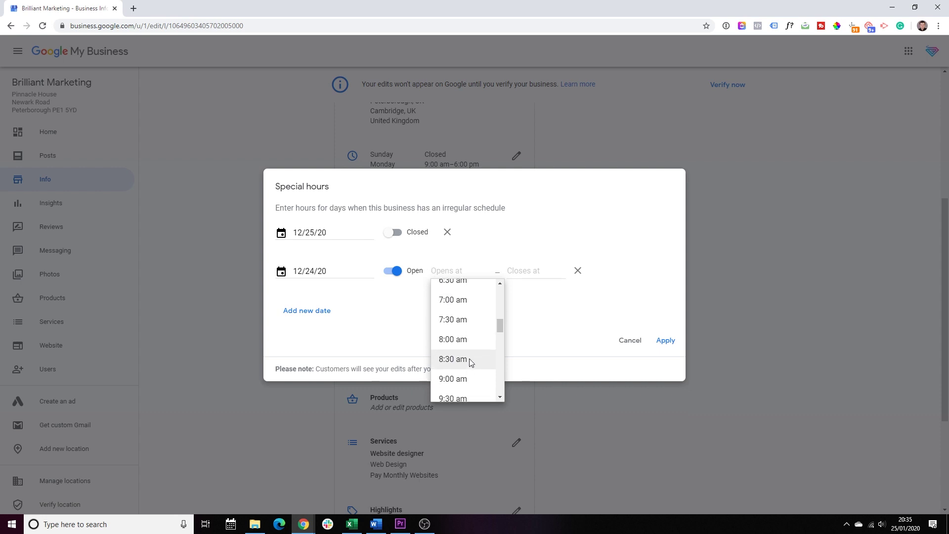
pyautogui.click(470, 376)
pyautogui.click(536, 266)
pyautogui.scroll(-9, 539, 354)
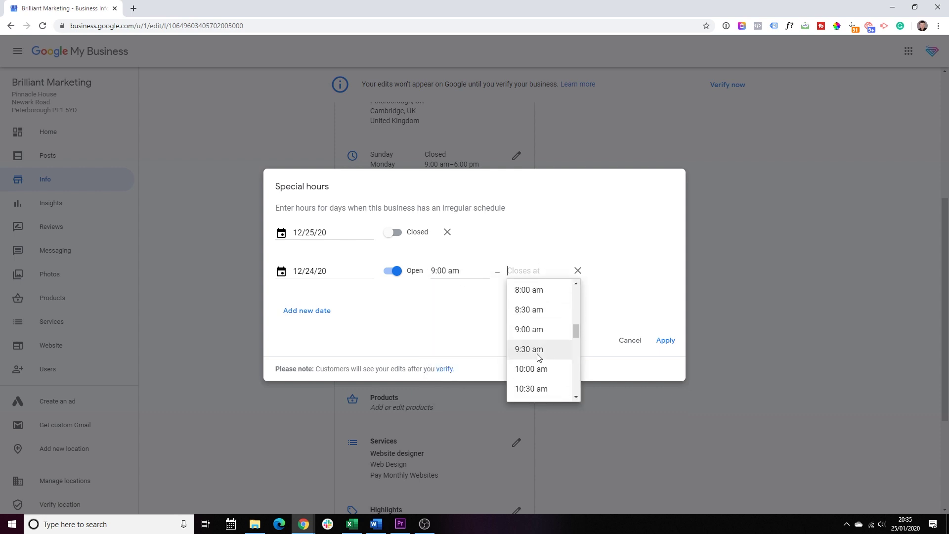
pyautogui.scroll(-1, 551, 349)
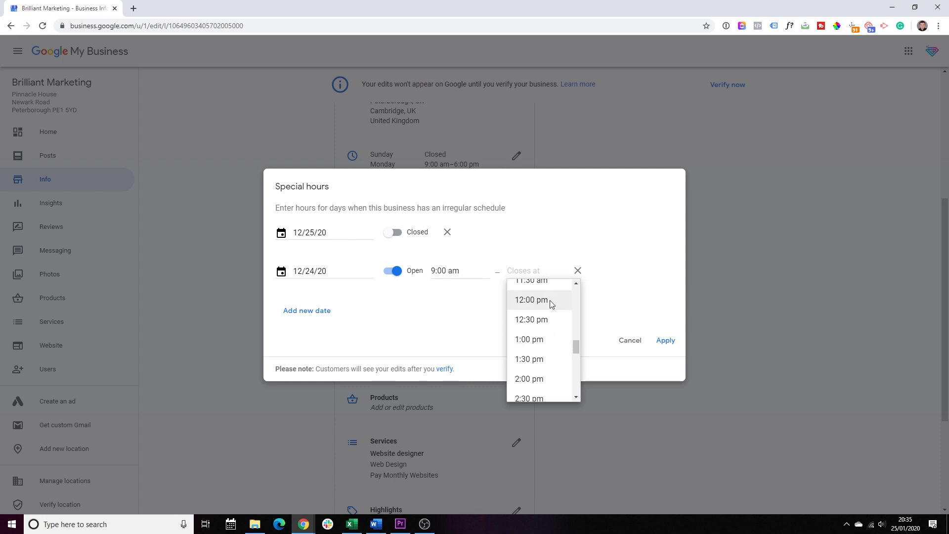
pyautogui.click(544, 348)
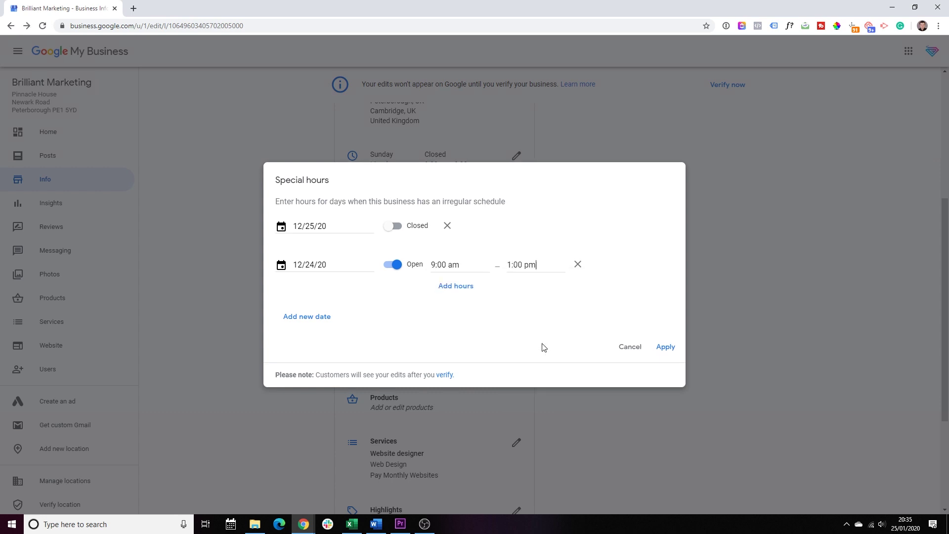
pyautogui.click(665, 347)
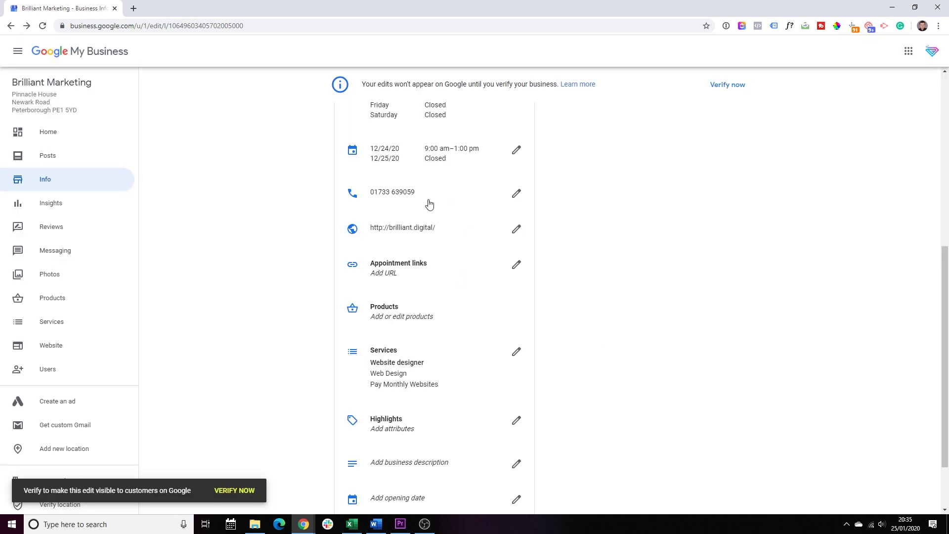
pyautogui.click(516, 192)
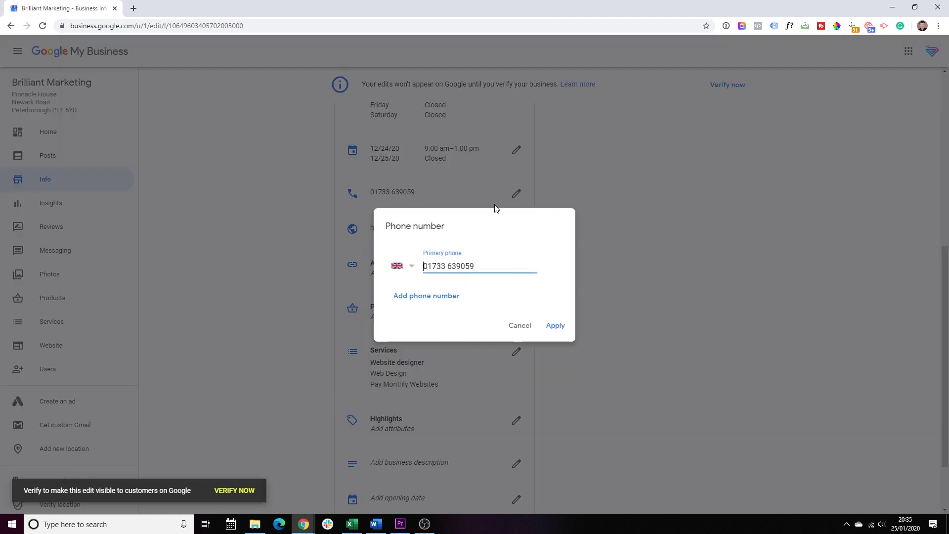
pyautogui.click(423, 298)
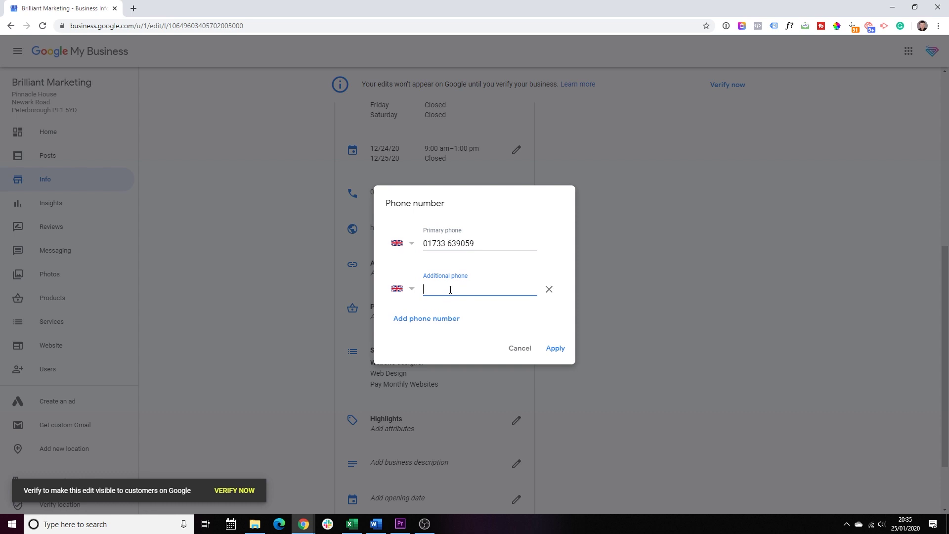
pyautogui.click(558, 351)
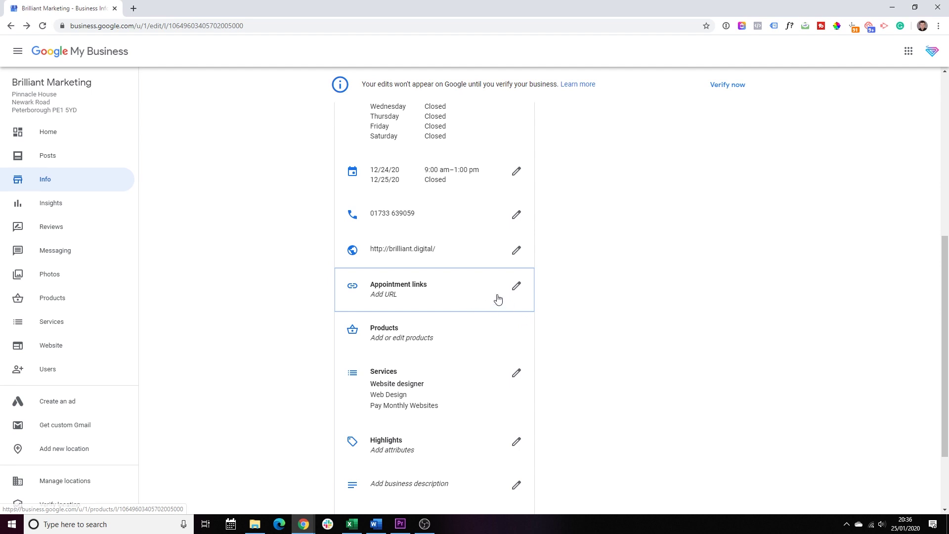
pyautogui.click(514, 290)
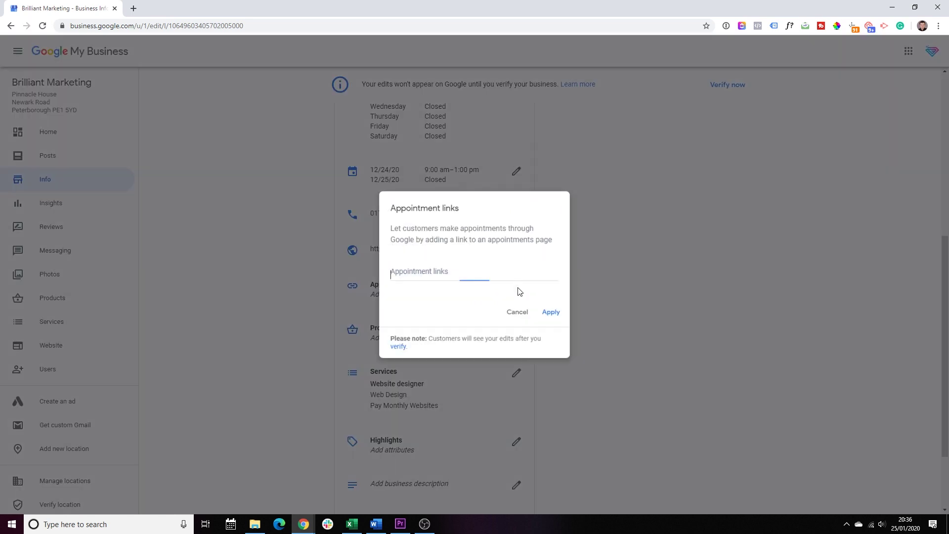
pyautogui.click(515, 315)
pyautogui.scroll(-2, 571, 319)
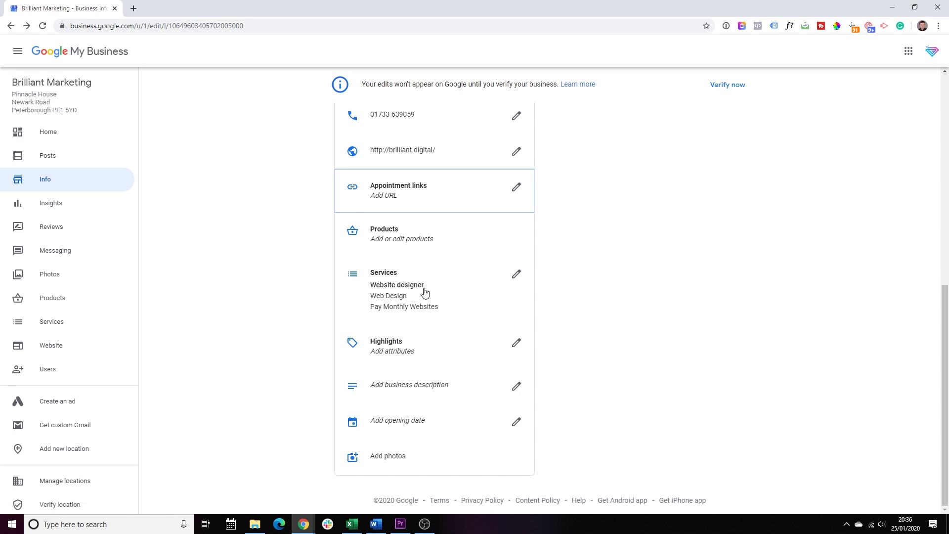
# - Add the custom service Website Care Plans under Website designer and apply
pyautogui.click(517, 276)
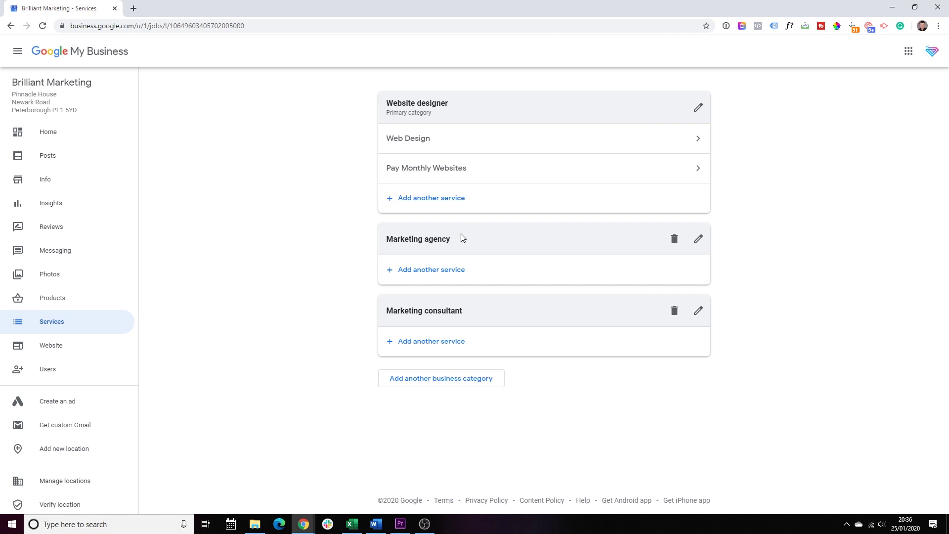
pyautogui.moveTo(464, 239); pyautogui.dragTo(393, 240)
pyautogui.moveTo(479, 312); pyautogui.dragTo(394, 311)
pyautogui.click(399, 317)
pyautogui.click(435, 201)
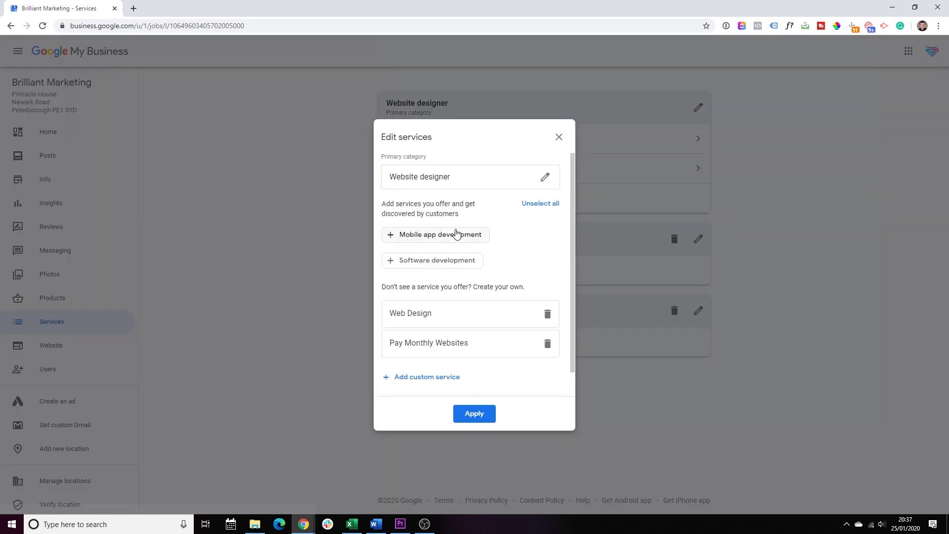
pyautogui.click(423, 378)
pyautogui.write('Websi')
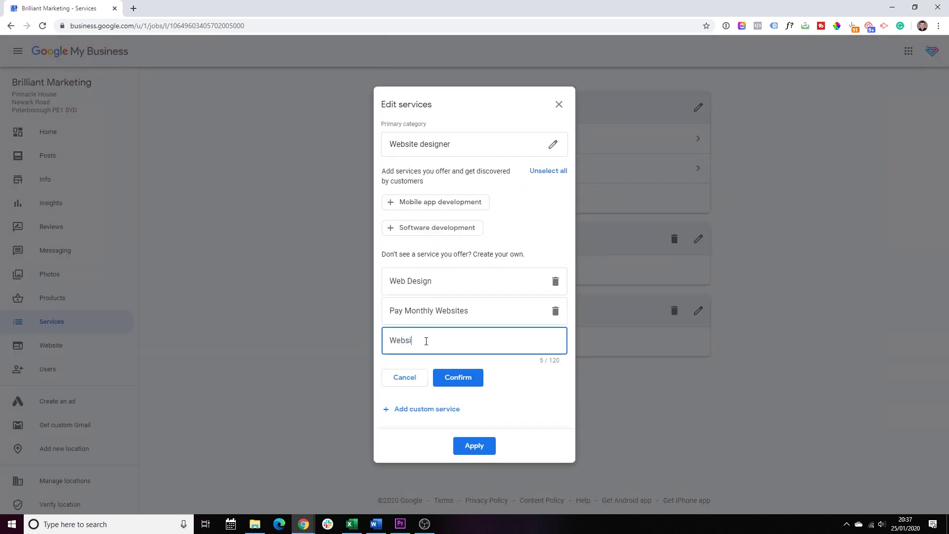
pyautogui.write('te Care Plans')
pyautogui.click(457, 377)
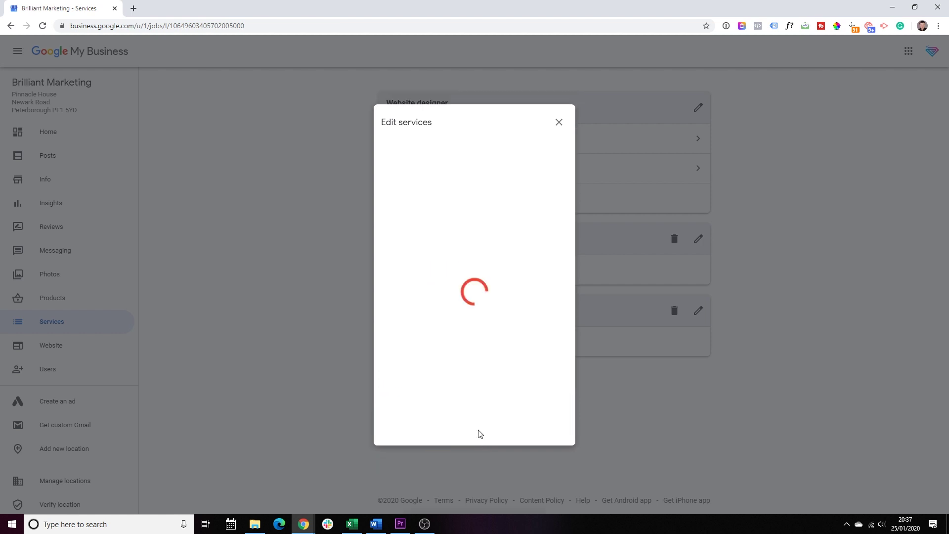
pyautogui.click(479, 435)
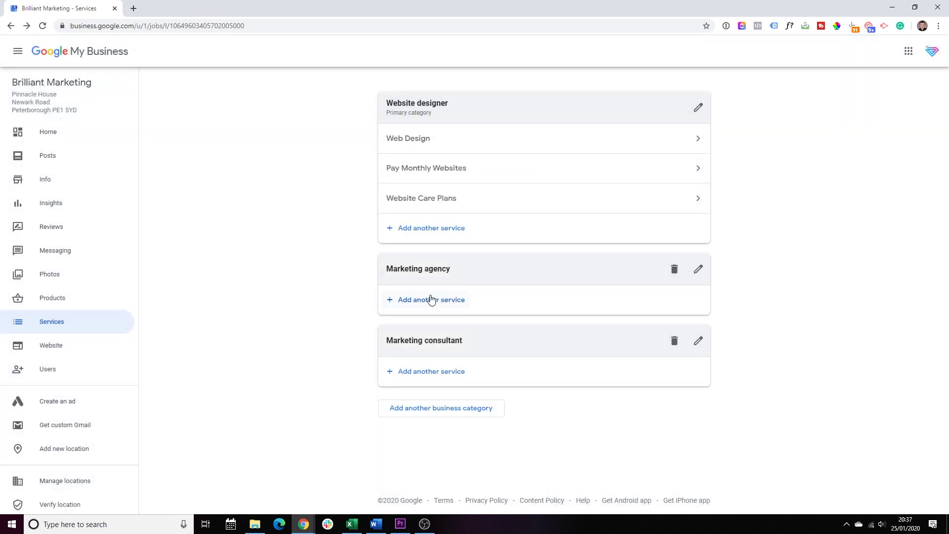
# - Add Google Advertising, Facebook Advertising and Digital Marketing Coaching under Marketing agency
pyautogui.click(430, 299)
pyautogui.click(415, 322)
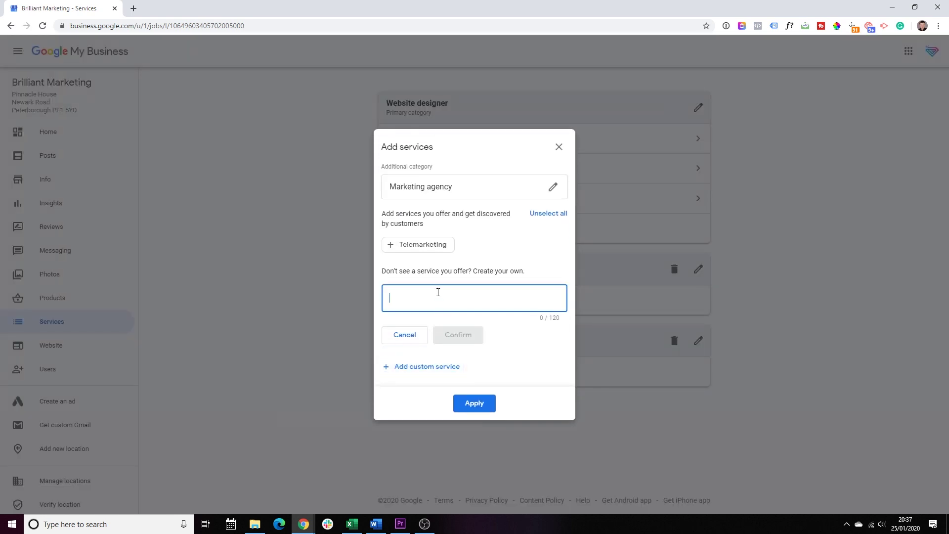
pyautogui.write('Google Advertising')
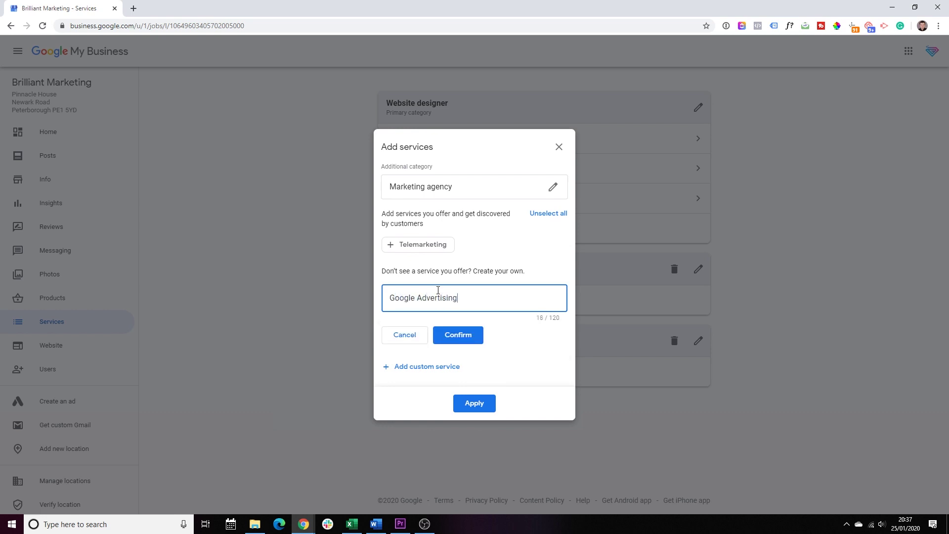
pyautogui.click(448, 335)
pyautogui.click(438, 349)
pyautogui.write('Facebook Advertising')
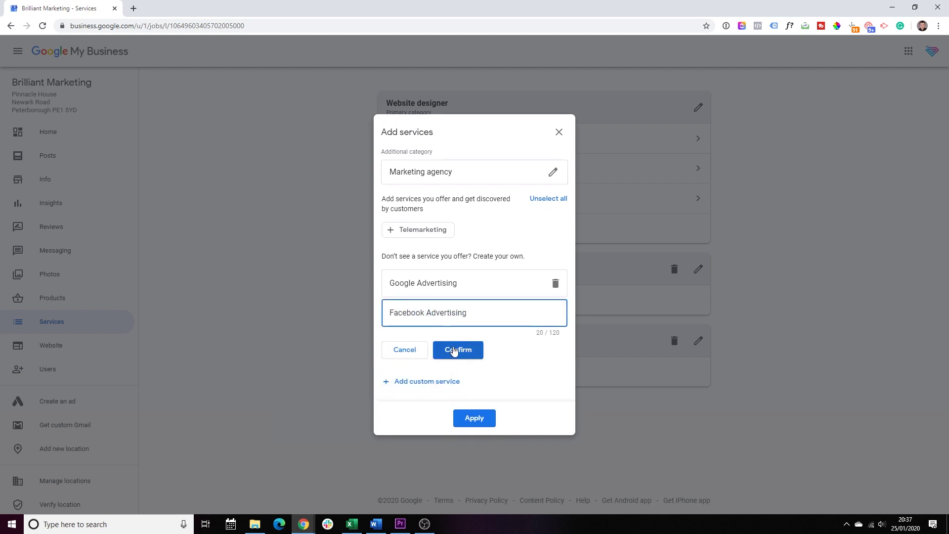
pyautogui.click(457, 349)
pyautogui.click(437, 363)
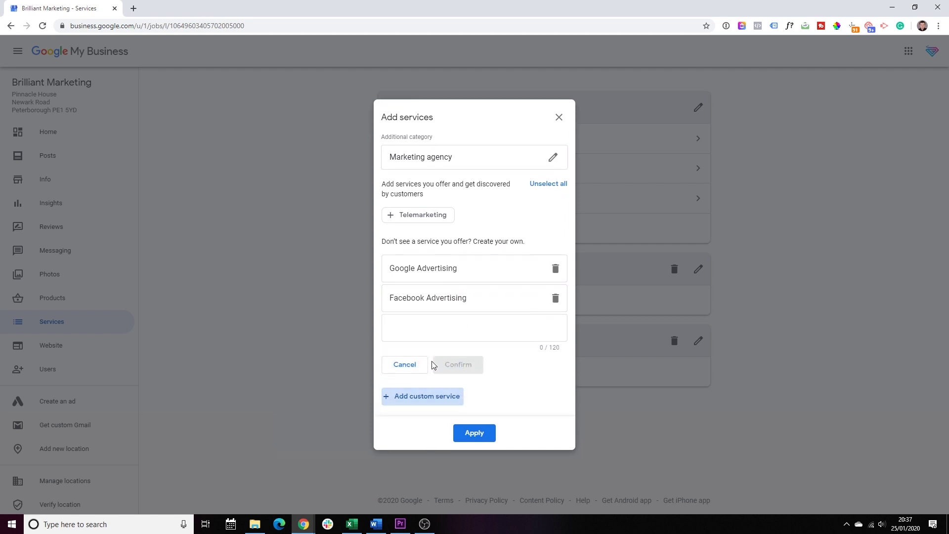
pyautogui.write('Di')
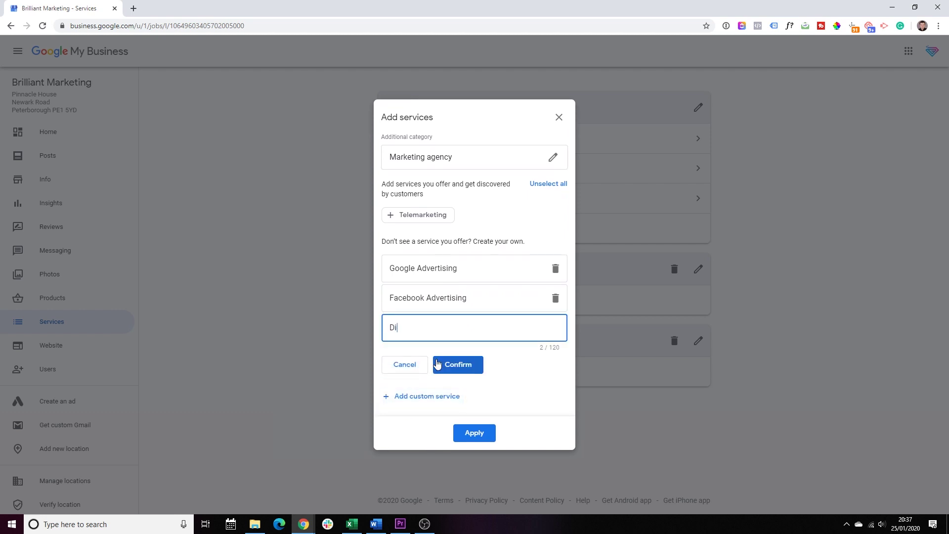
pyautogui.write('gital Marketing Coaching')
pyautogui.click(437, 364)
pyautogui.click(474, 432)
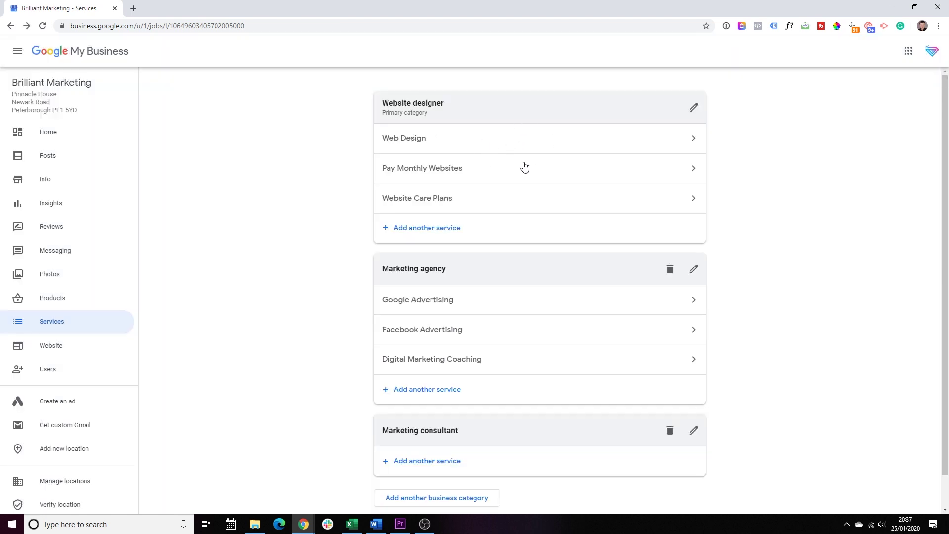
pyautogui.click(561, 136)
pyautogui.click(414, 233)
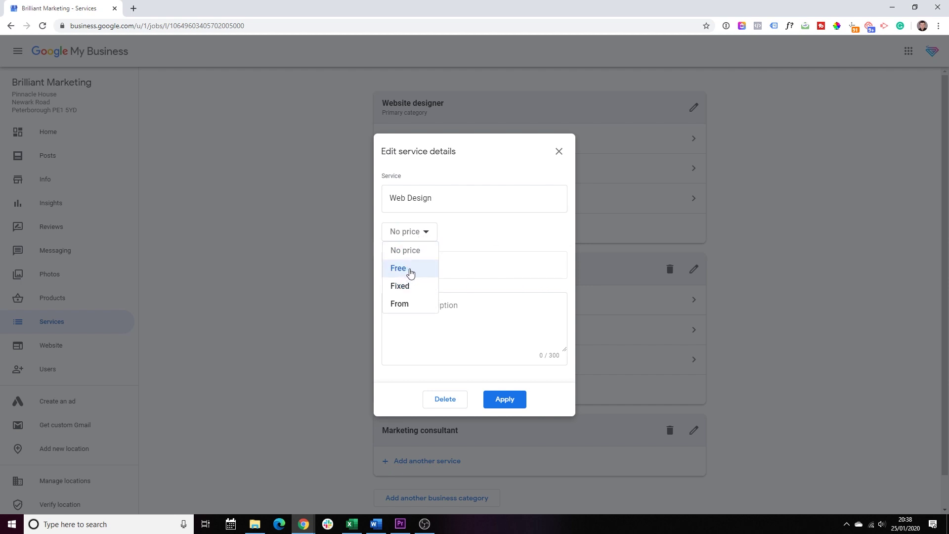
pyautogui.click(474, 319)
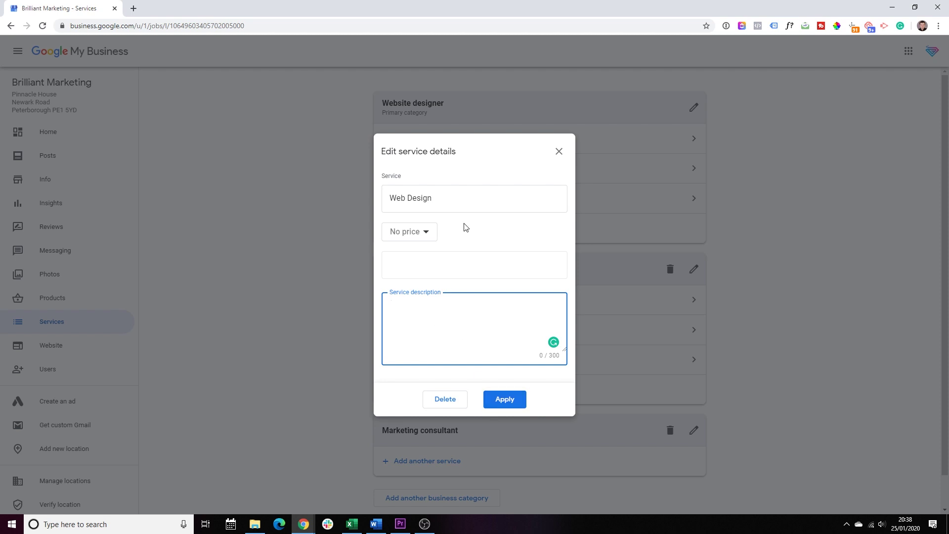
pyautogui.click(489, 398)
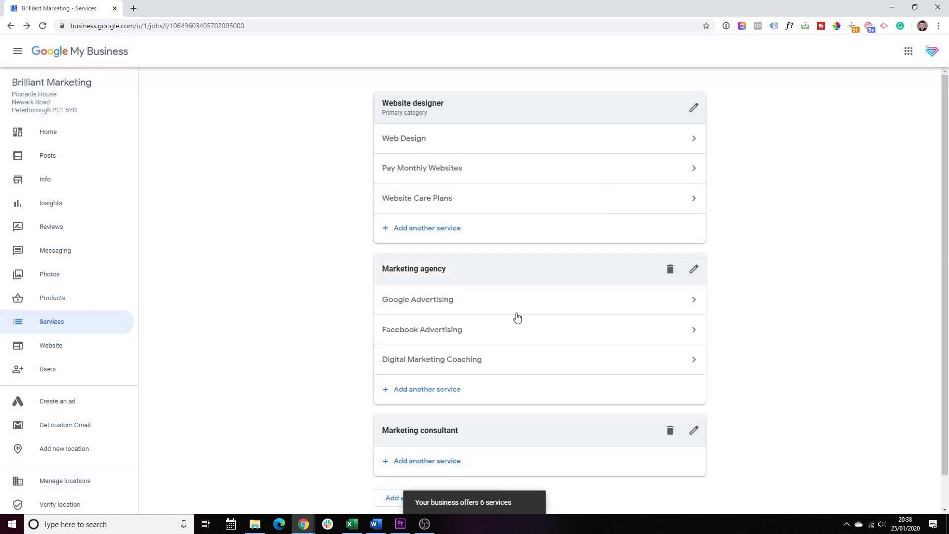
# - Go to the Info page and apply the business description with it left blank
pyautogui.scroll(-1, 511, 324)
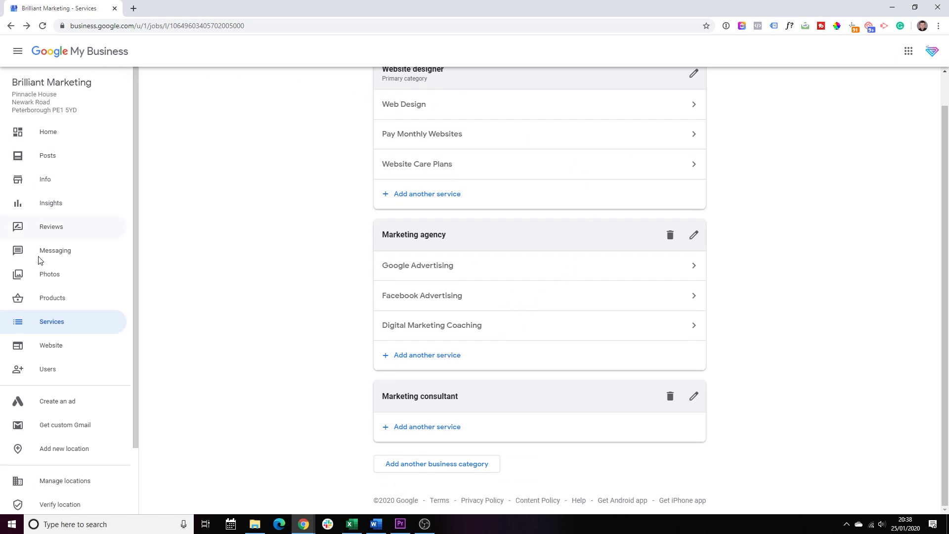
pyautogui.click(49, 181)
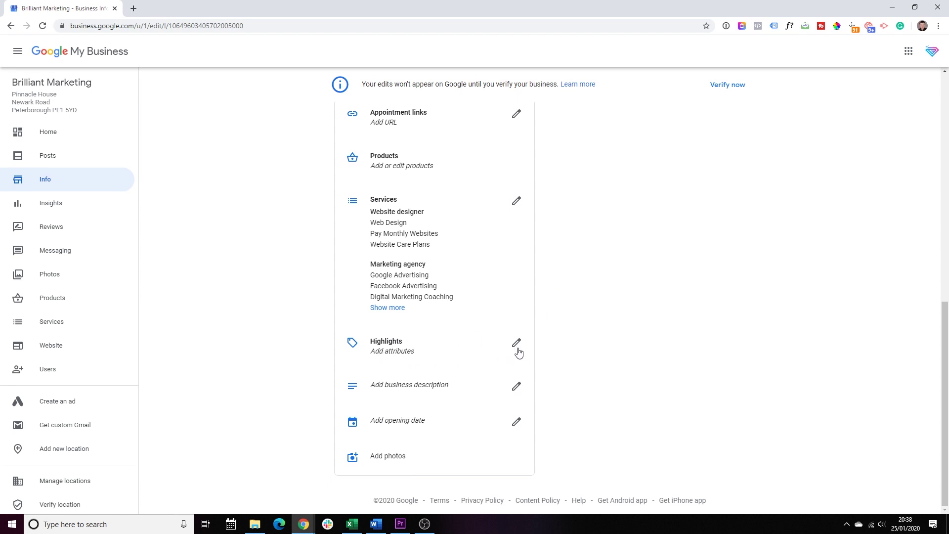
pyautogui.click(519, 386)
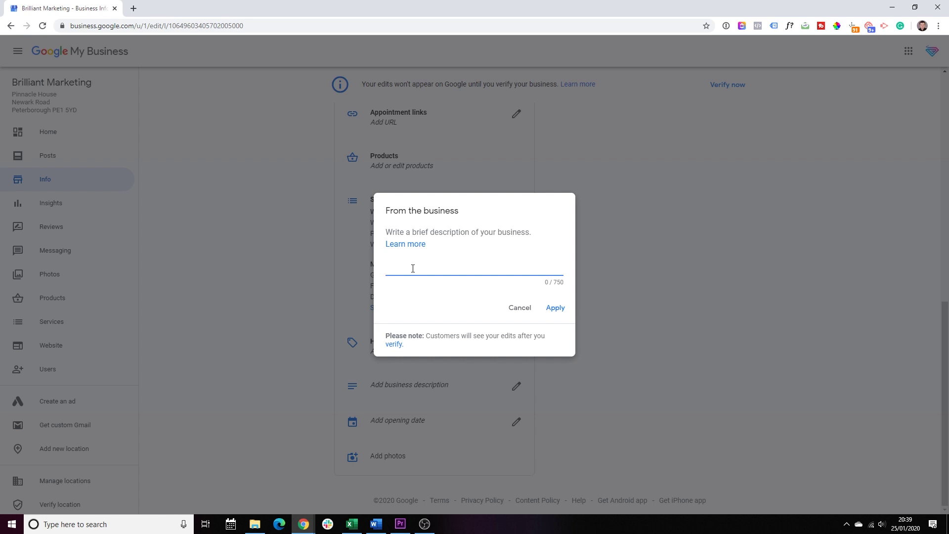
pyautogui.click(562, 308)
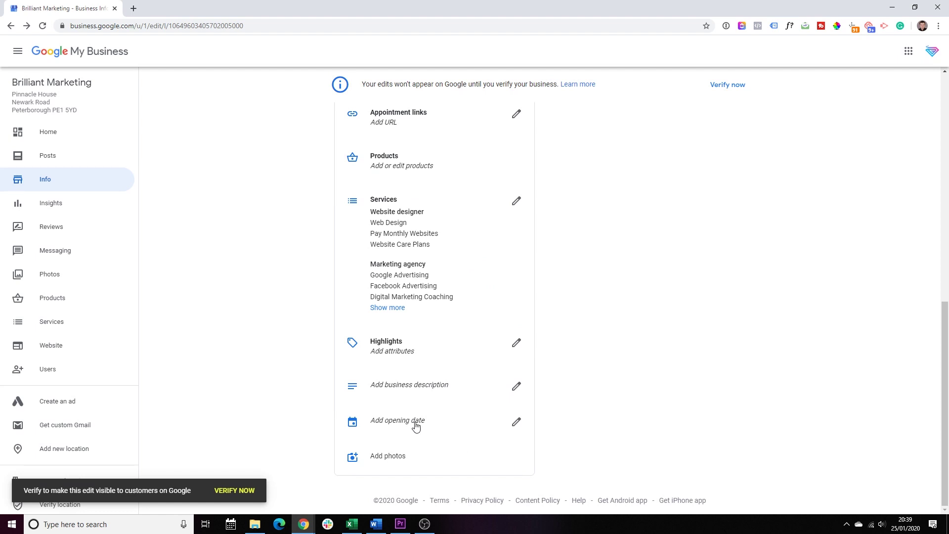
pyautogui.scroll(6, 522, 405)
pyautogui.scroll(-6, 509, 399)
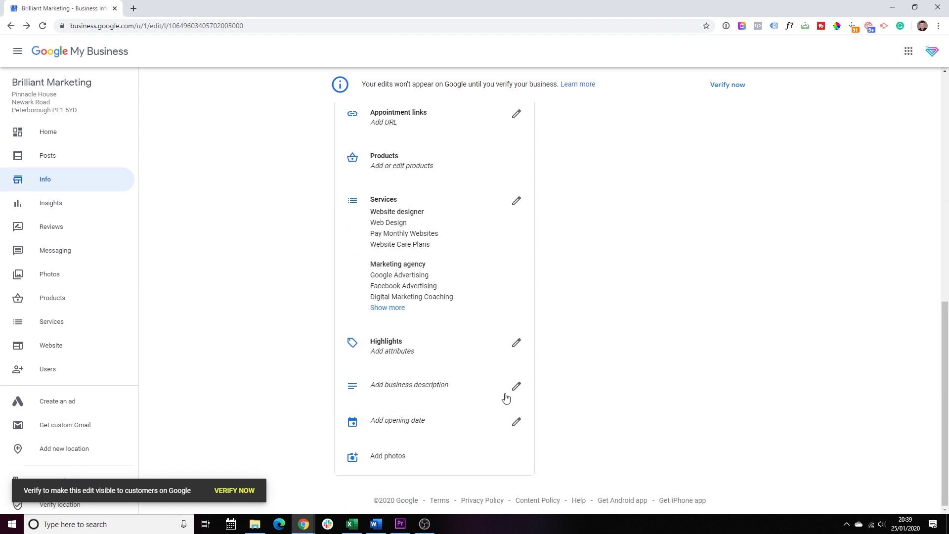
# - Open the Photos page's Identity category and close the logo upload without adding one
pyautogui.click(389, 458)
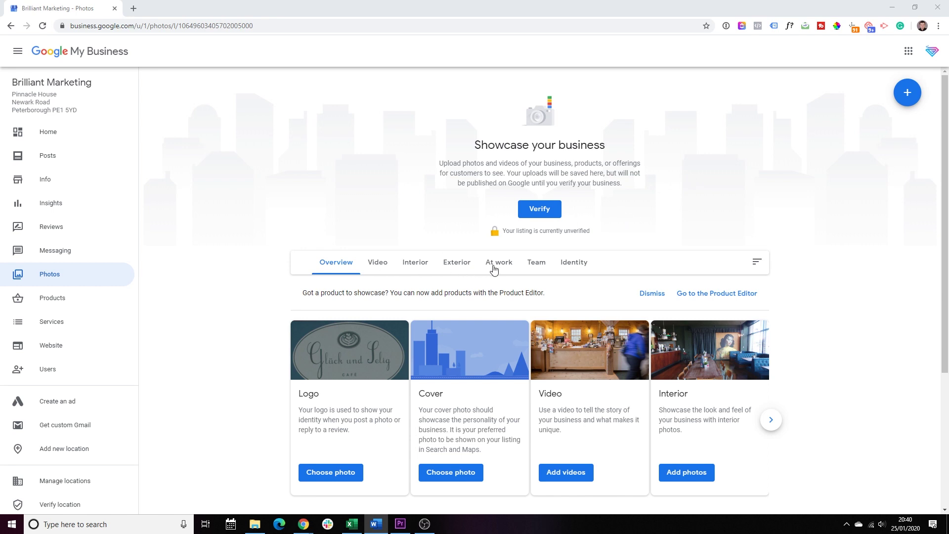
pyautogui.click(580, 267)
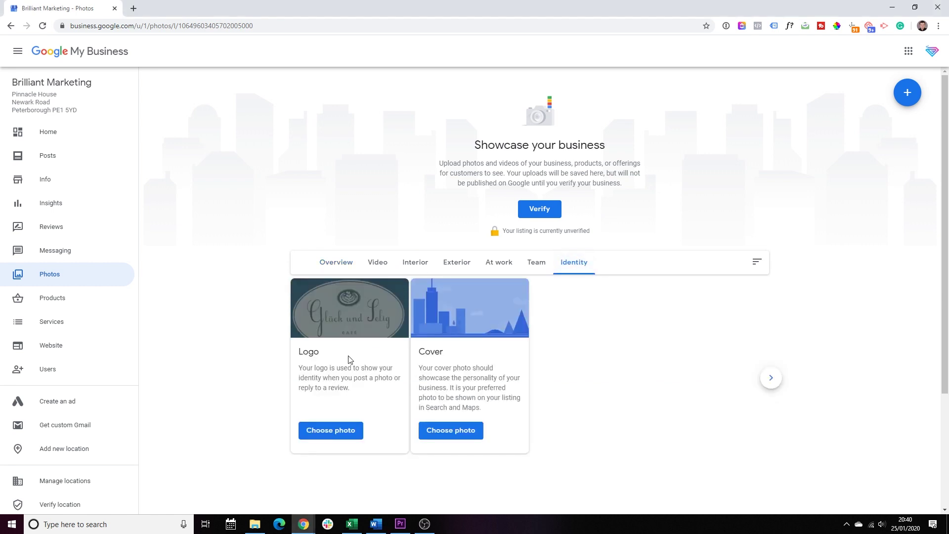
pyautogui.moveTo(318, 354); pyautogui.dragTo(303, 356)
pyautogui.moveTo(423, 353); pyautogui.dragTo(449, 356)
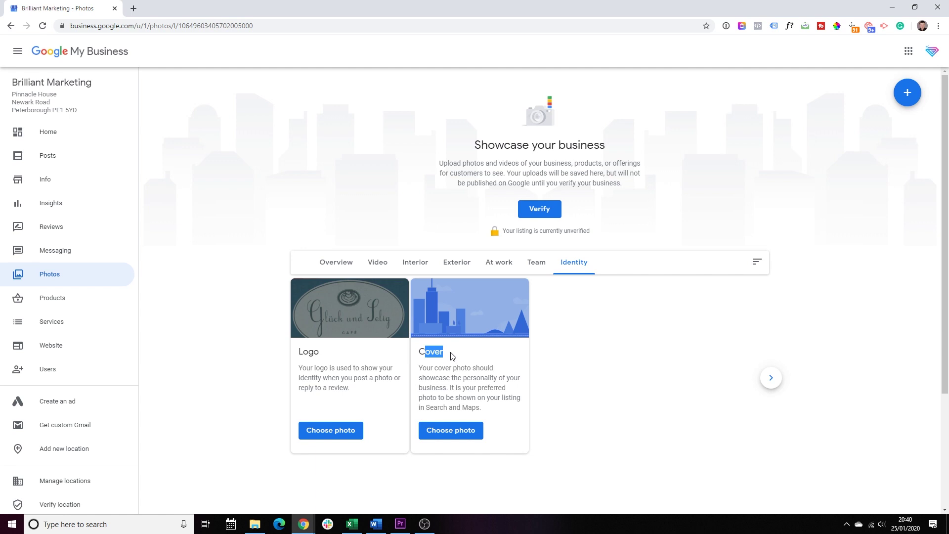
pyautogui.click(329, 433)
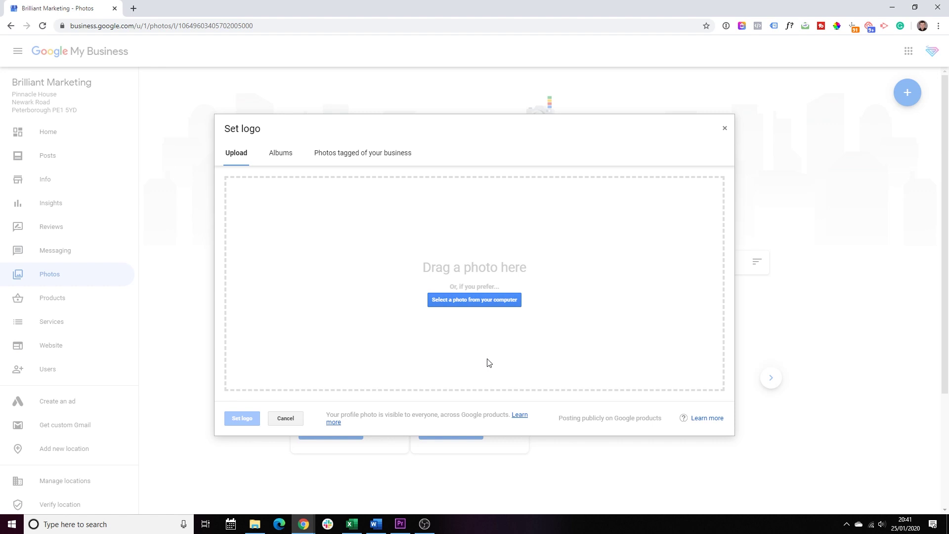
pyautogui.click(726, 130)
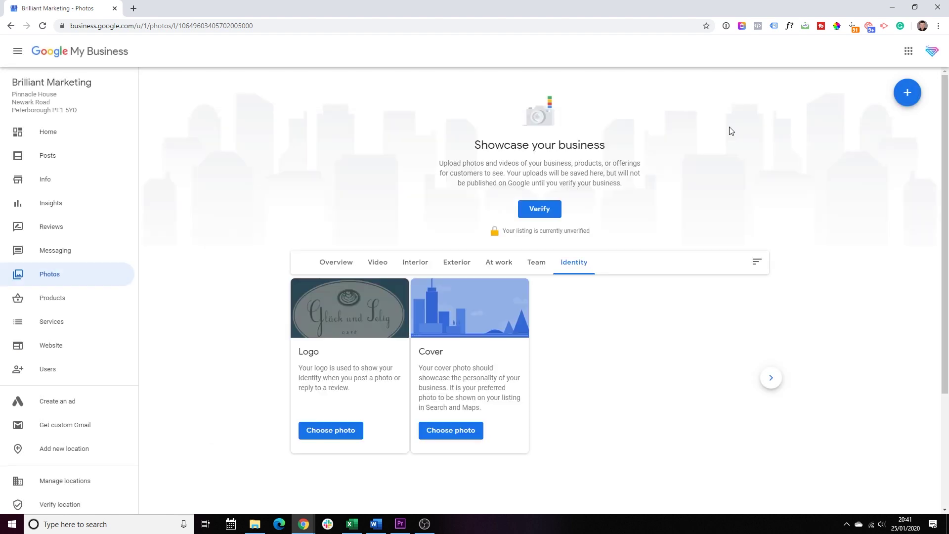
# - Browse the Team, At work, Exterior, Interior and Video categories, ending on Overview
pyautogui.click(537, 264)
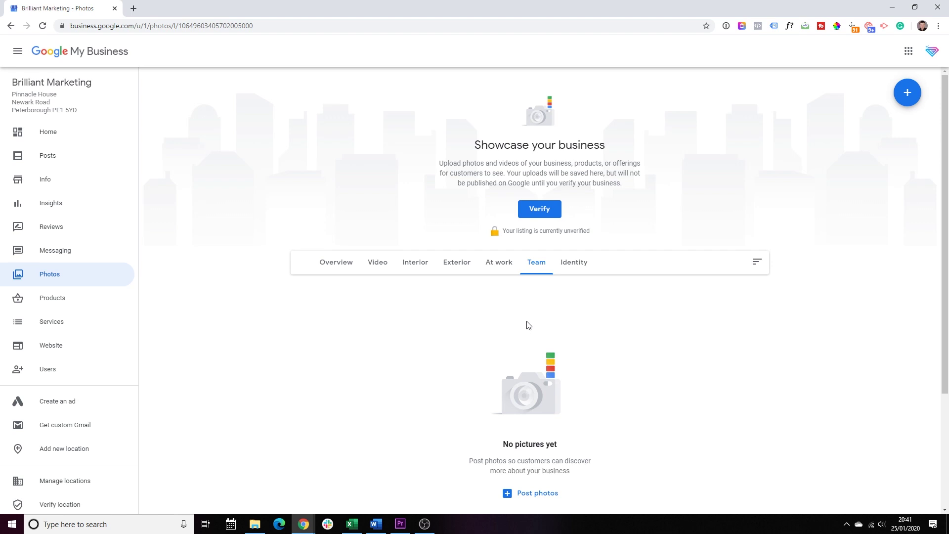
pyautogui.click(496, 267)
pyautogui.click(453, 269)
pyautogui.click(422, 271)
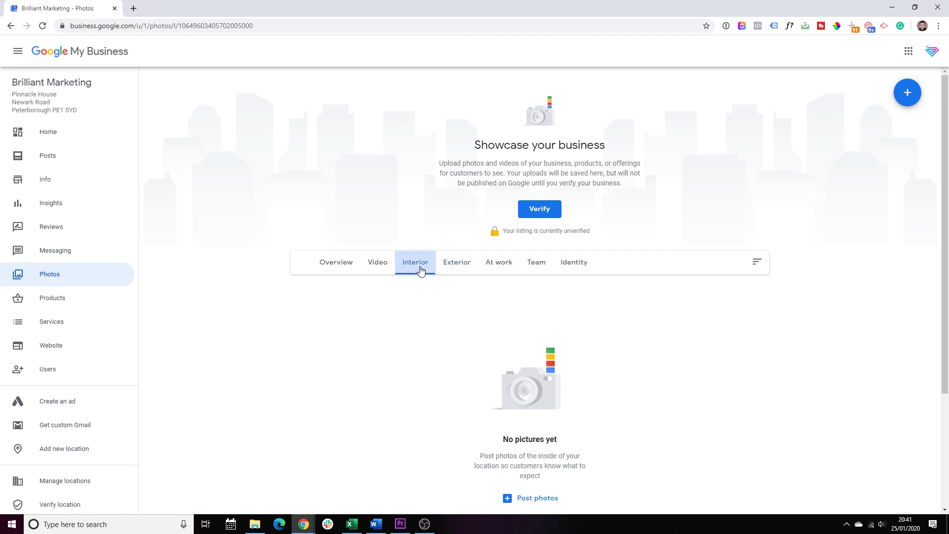
pyautogui.click(381, 267)
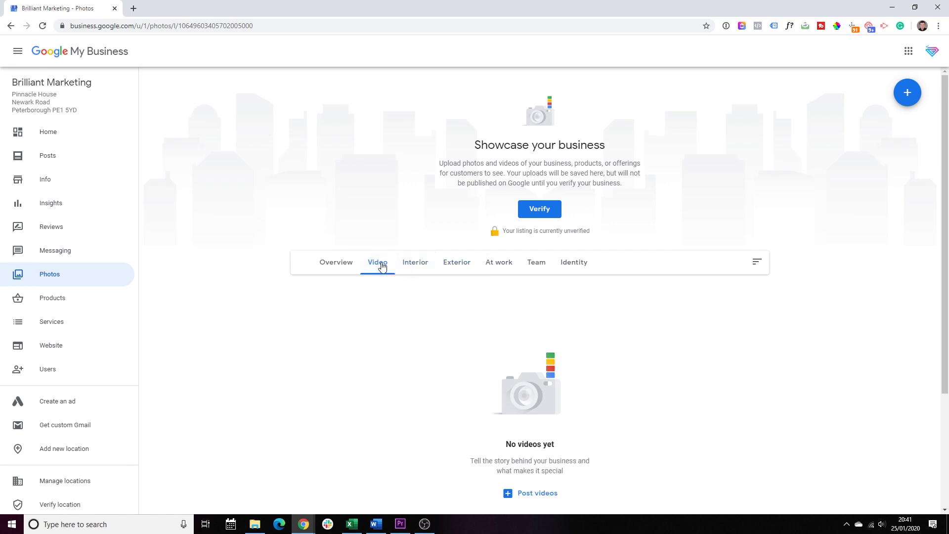
pyautogui.click(337, 266)
pyautogui.scroll(-4, 337, 265)
pyautogui.scroll(4, 339, 276)
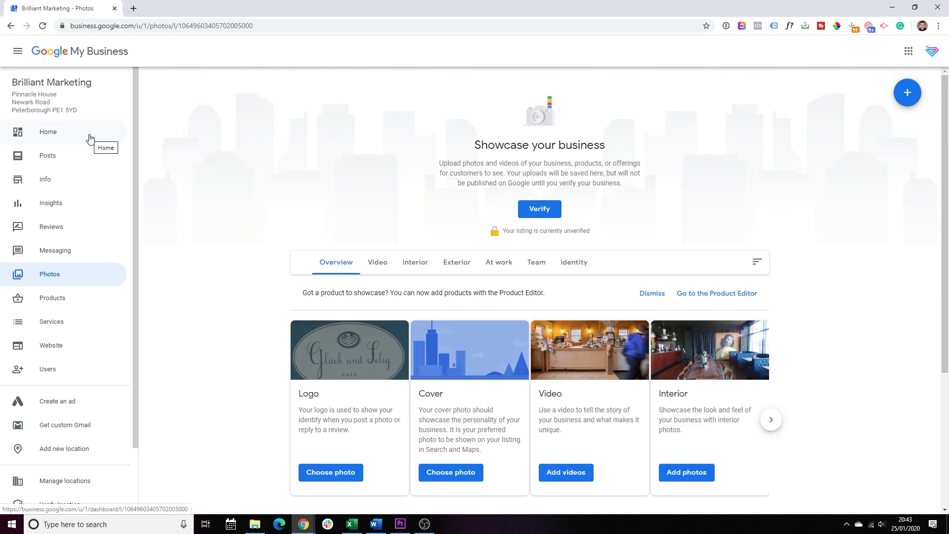
# - Go to the Home dashboard, then to the Posts section
pyautogui.click(90, 138)
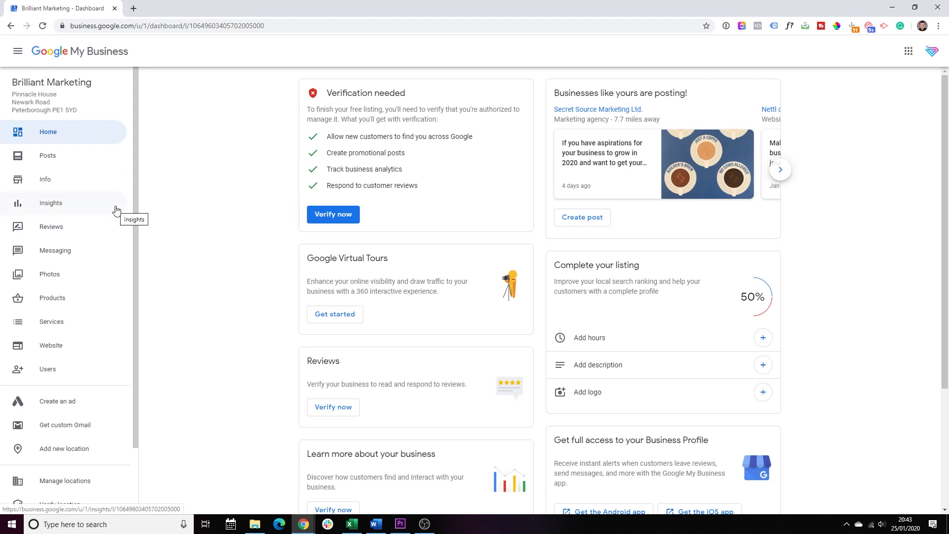
pyautogui.click(53, 161)
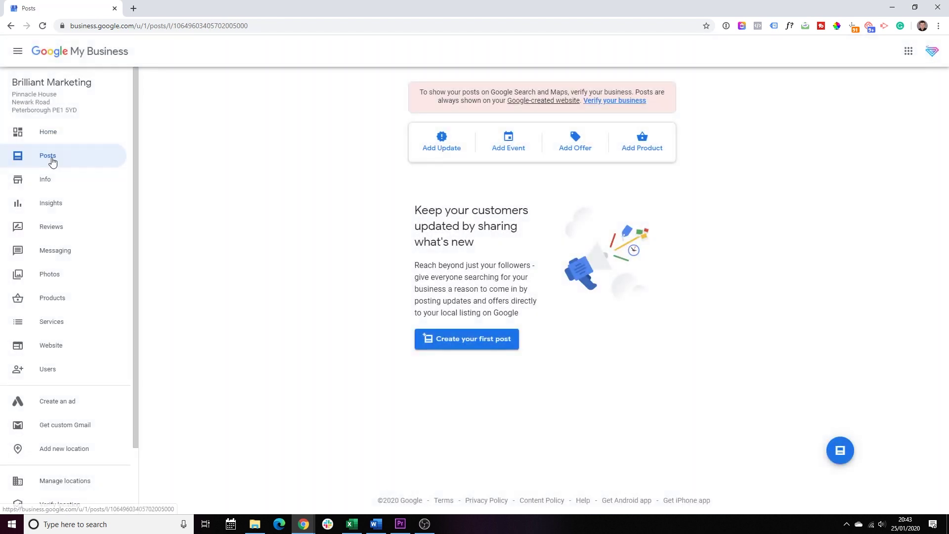